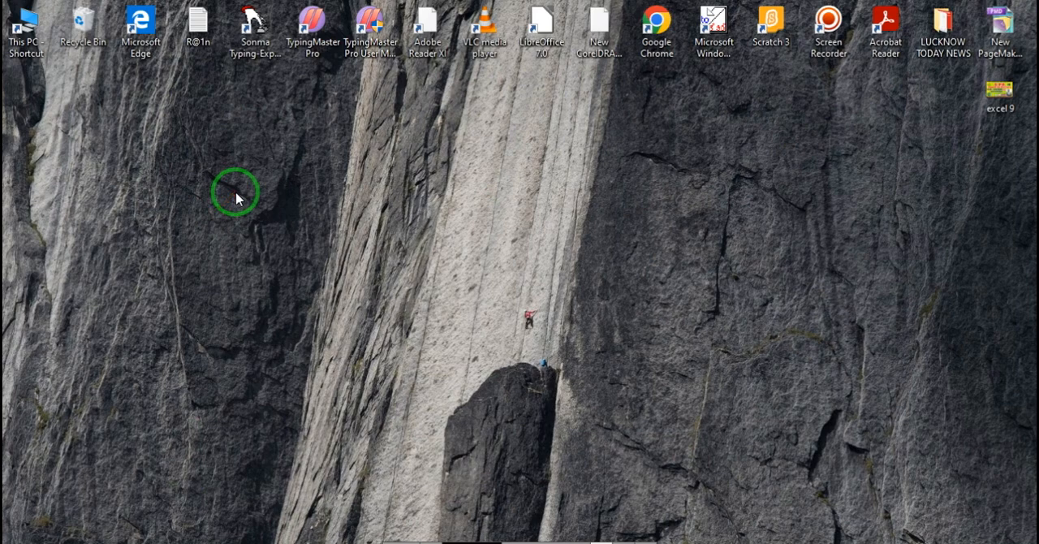
Step: Launch Microsoft Excel with the run command excel and start in the blank workbook
key("super+r")
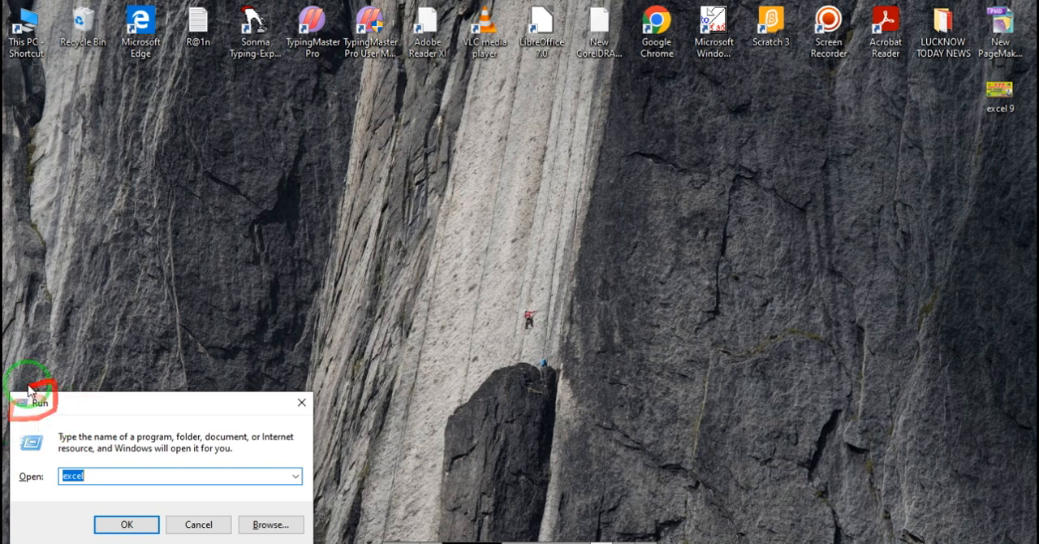
left_click(135, 471)
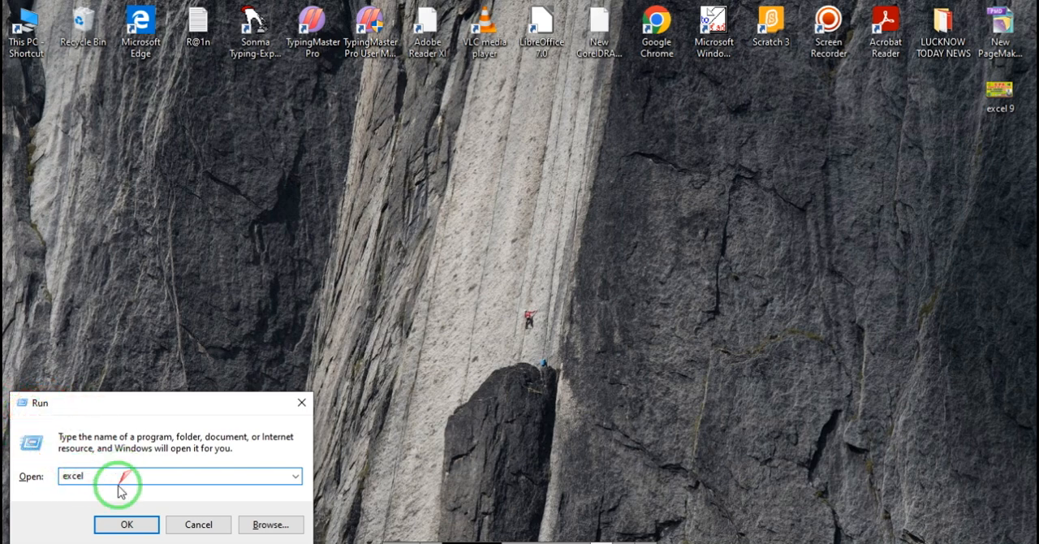
left_click(127, 524)
left_click(318, 307)
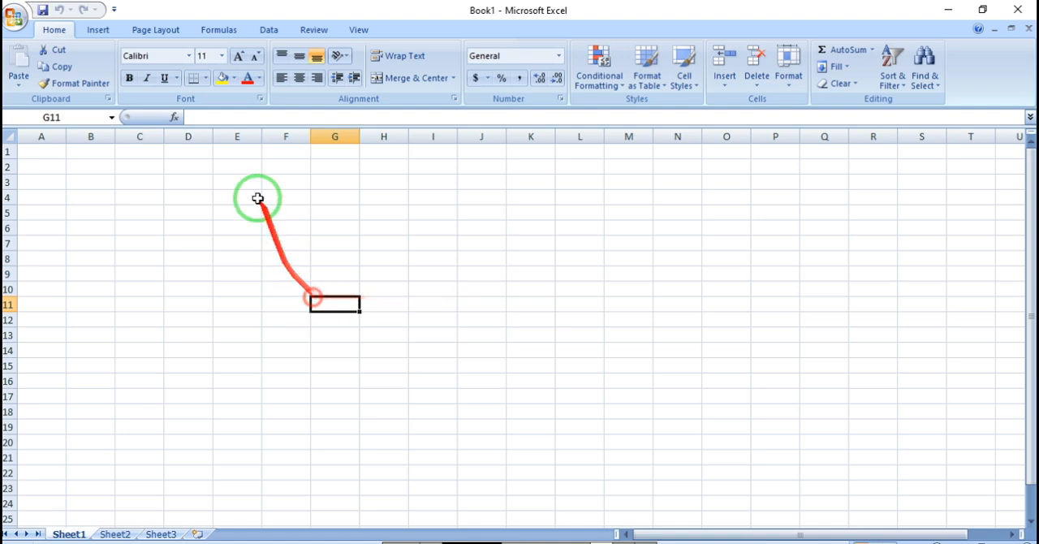
left_click(97, 29)
left_click(156, 29)
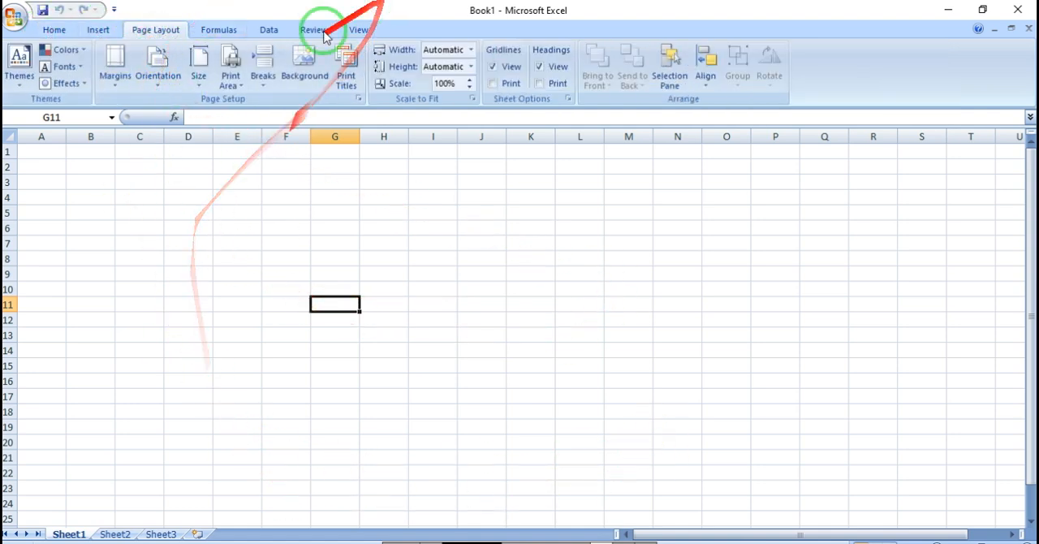
left_click(224, 242)
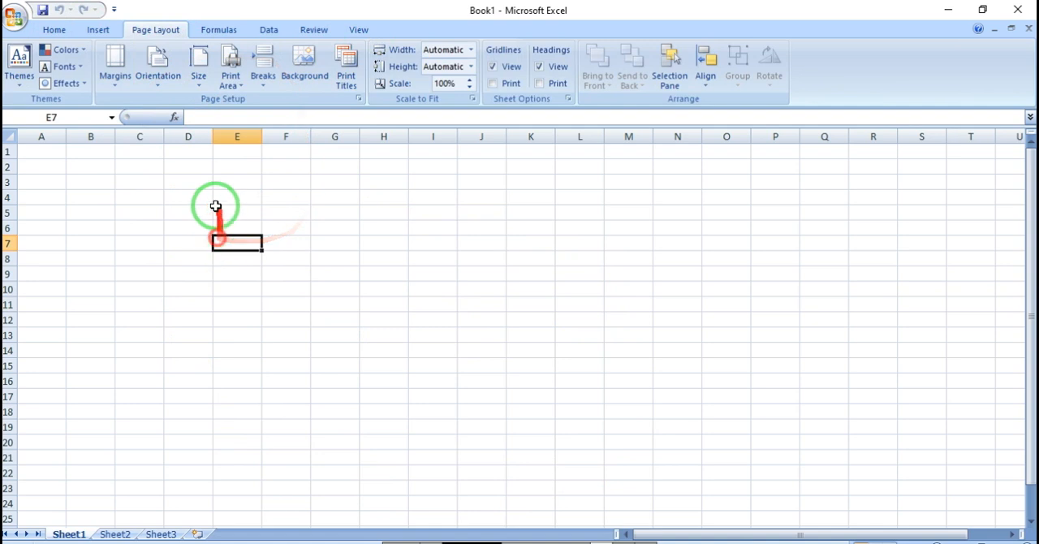
Step: Examine the function library's categories, including AutoSum, Recently Used, Financial, Logical, Text and Lookup & Reference
left_click(231, 30)
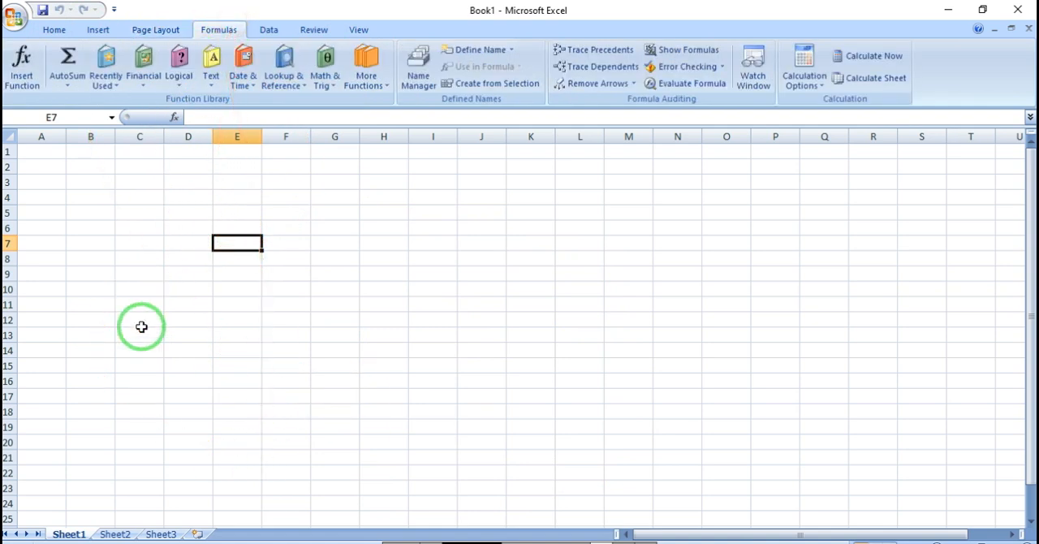
left_click(68, 84)
left_click(101, 85)
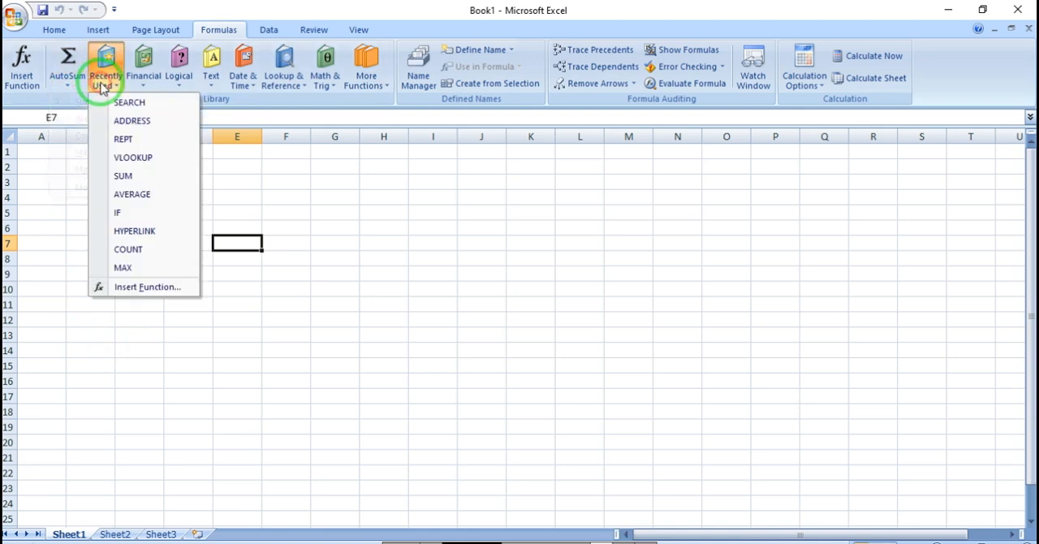
left_click(167, 348)
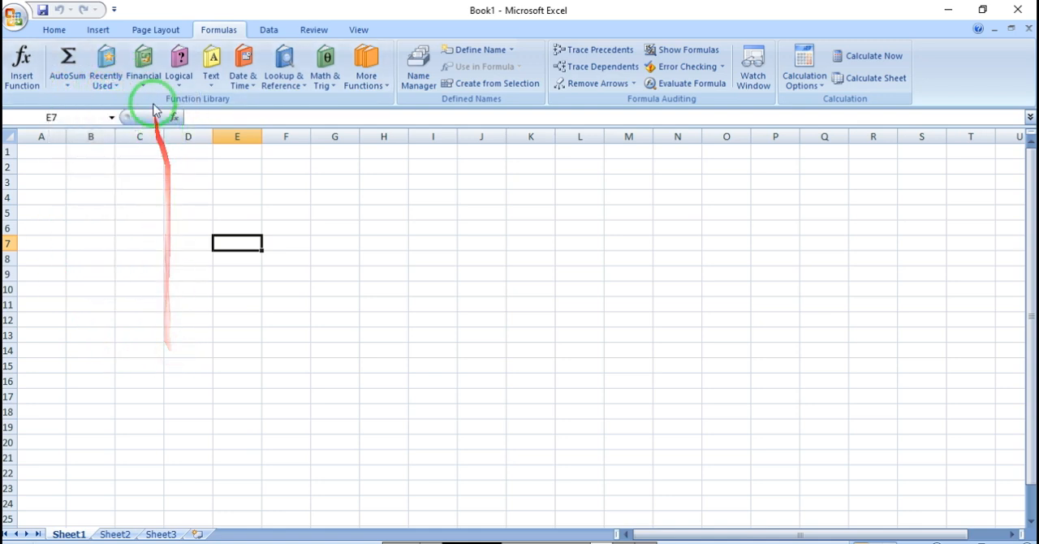
left_click(146, 76)
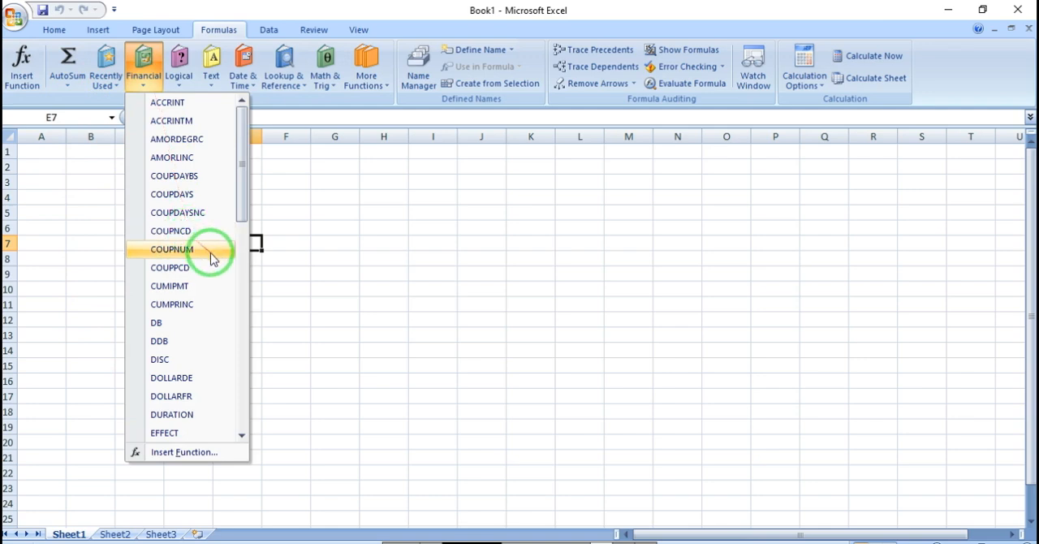
left_click(334, 312)
left_click(144, 76)
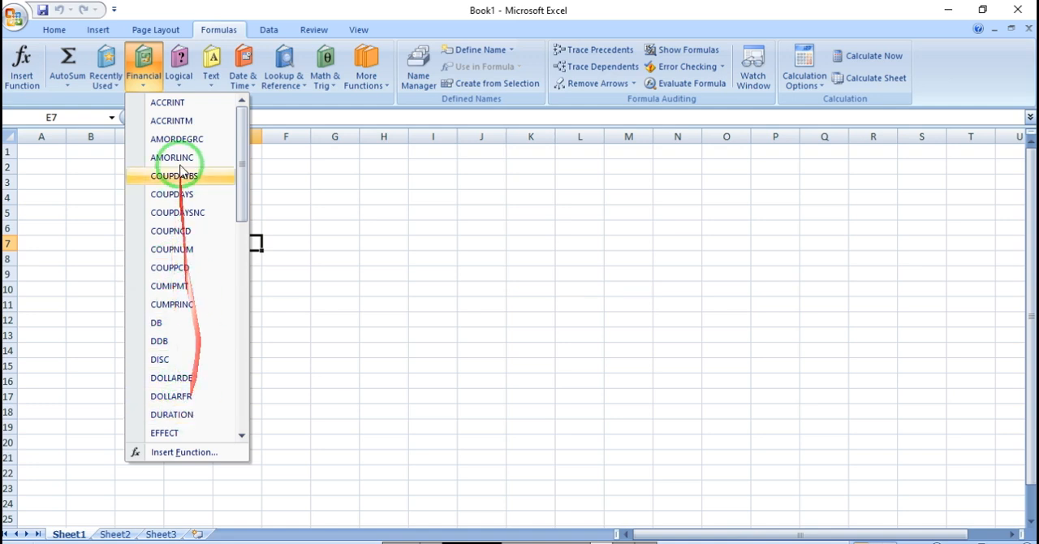
left_click(179, 57)
left_click(213, 59)
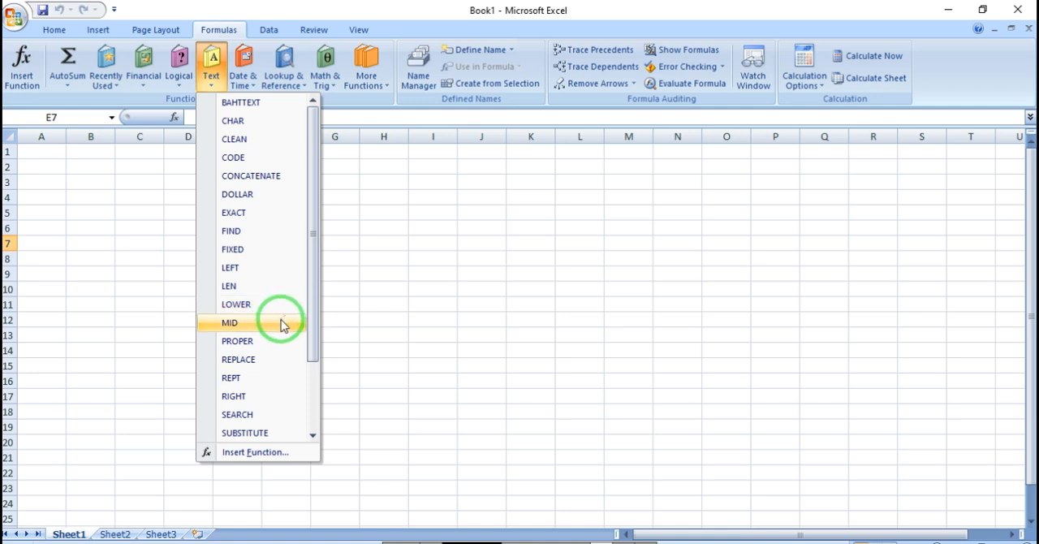
left_click(271, 78)
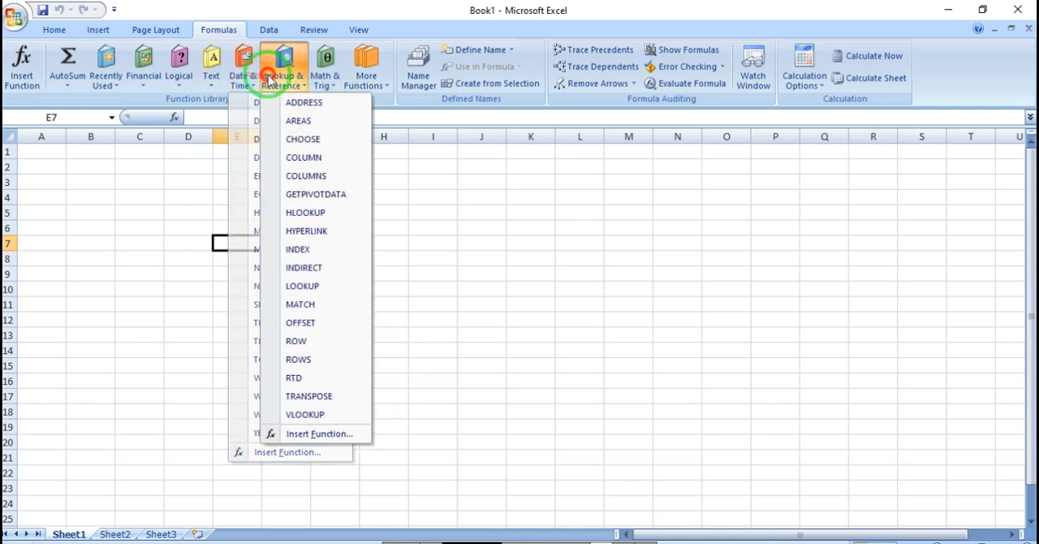
left_click(479, 268)
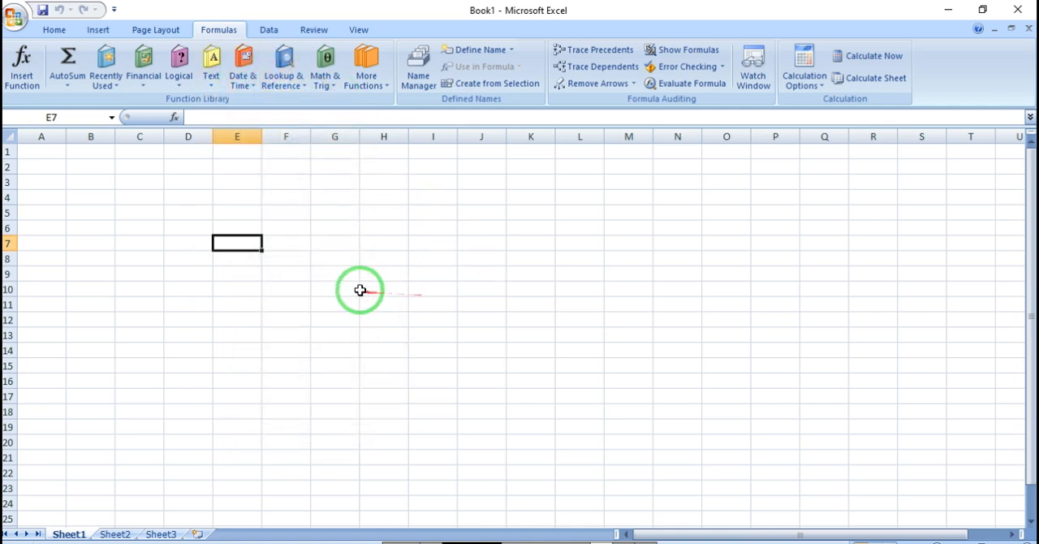
left_click(355, 286)
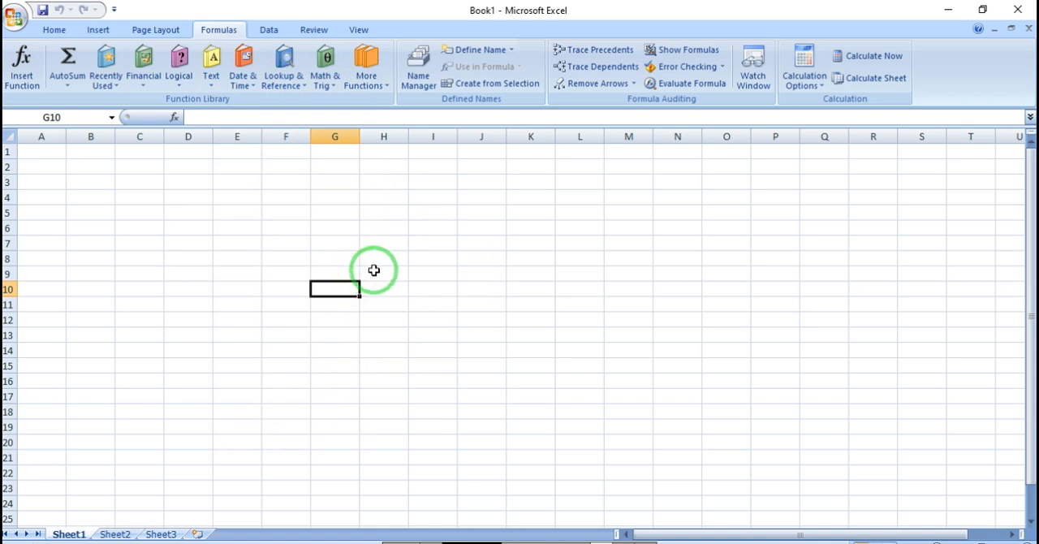
left_click(185, 240)
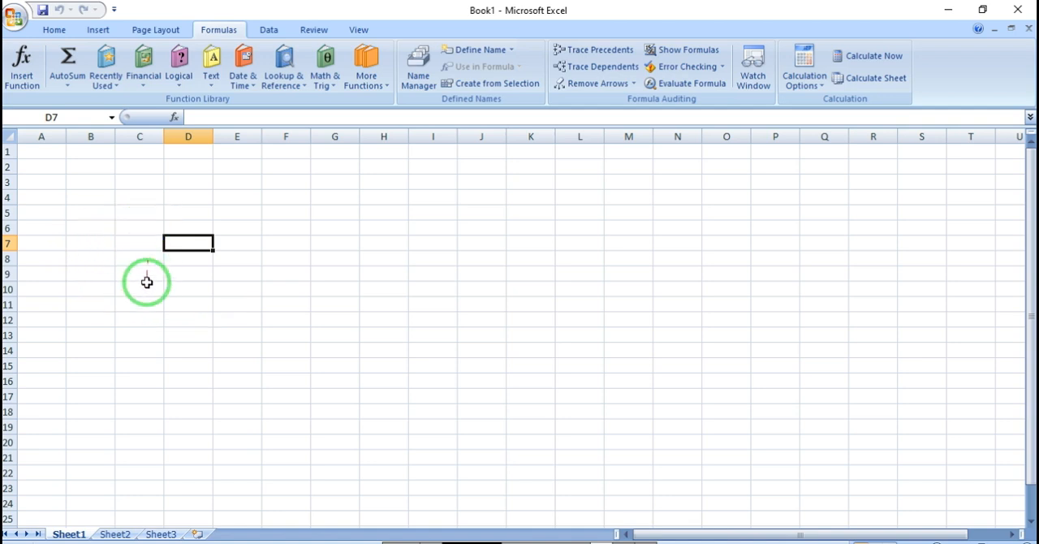
left_click(236, 230)
left_click(148, 213)
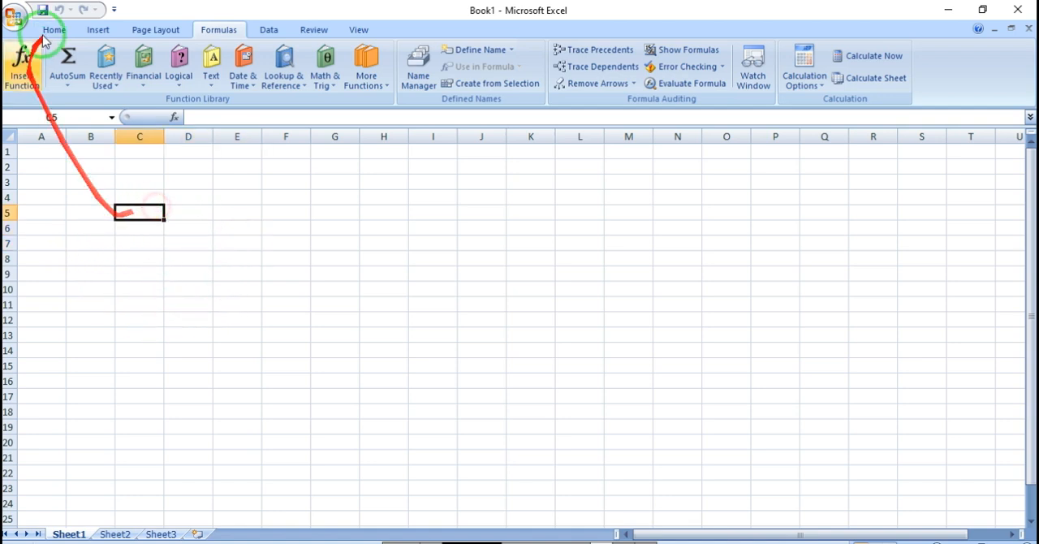
left_click(68, 85)
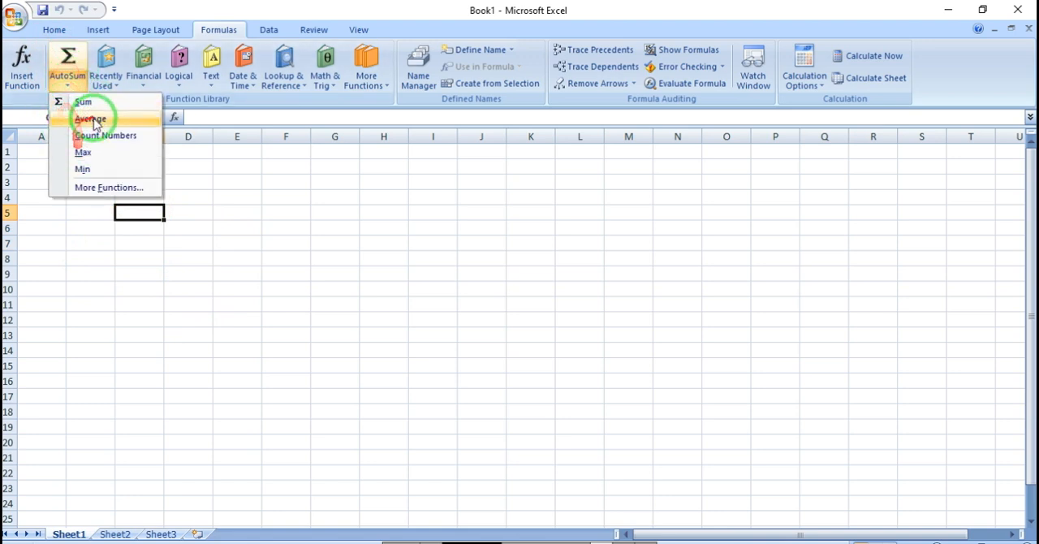
left_click(182, 210)
Step: Enter the values 25, 54, 25, 441, 256 and 332 down column C in cells C4 to C9
left_click(128, 197)
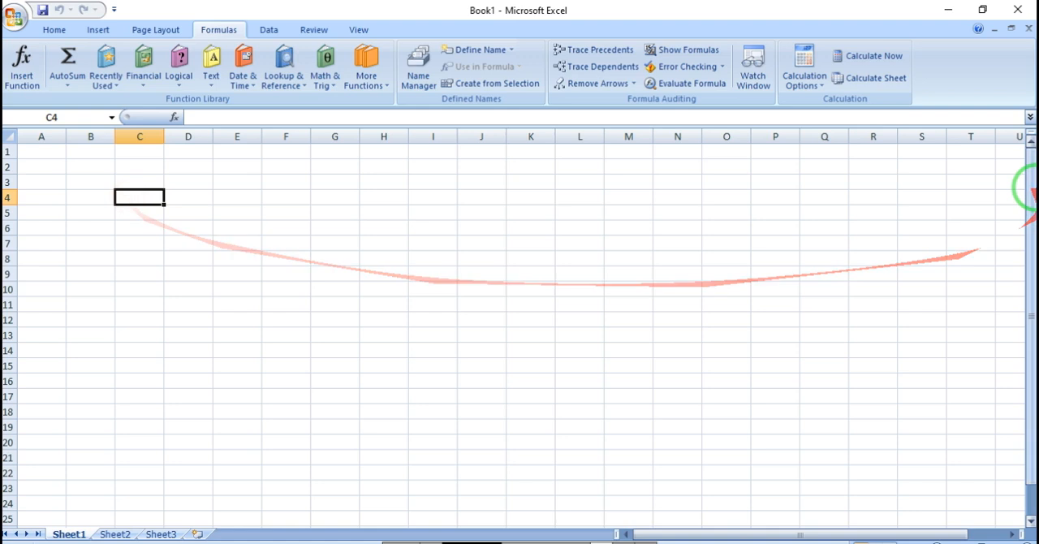
type("25")
key("Return")
type("5")
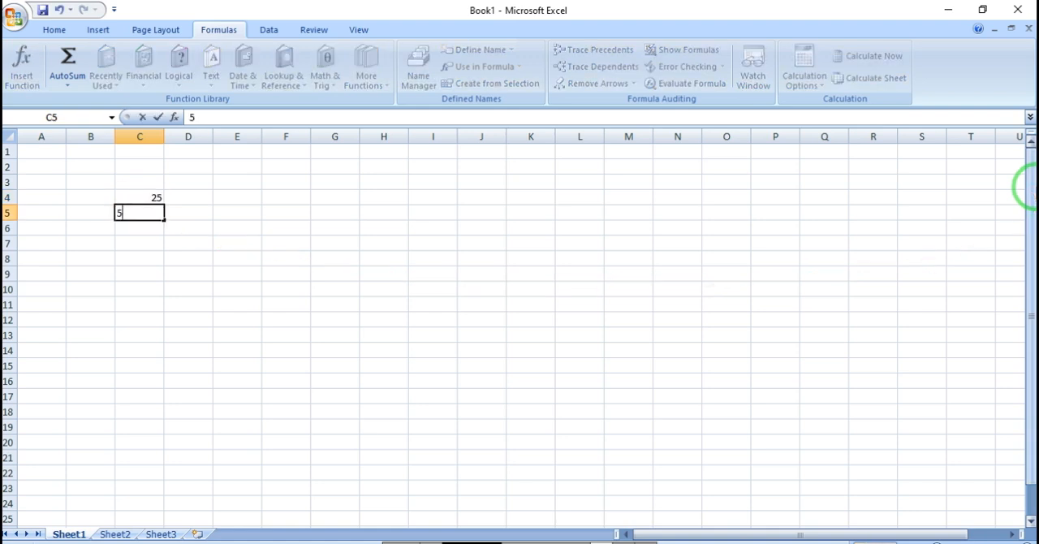
type("4")
key("Return")
type("25")
key("Return")
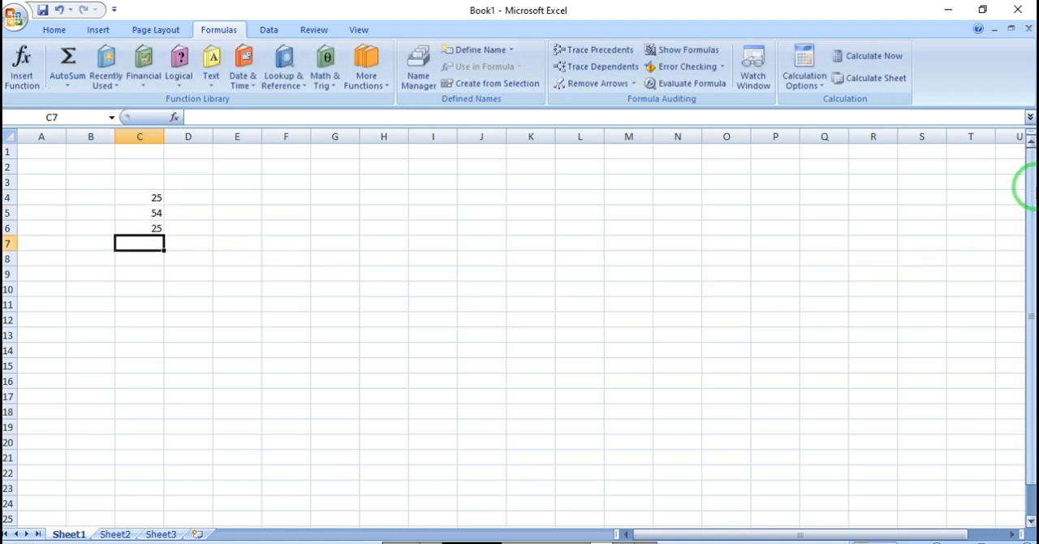
type("441")
key("Return")
type("256")
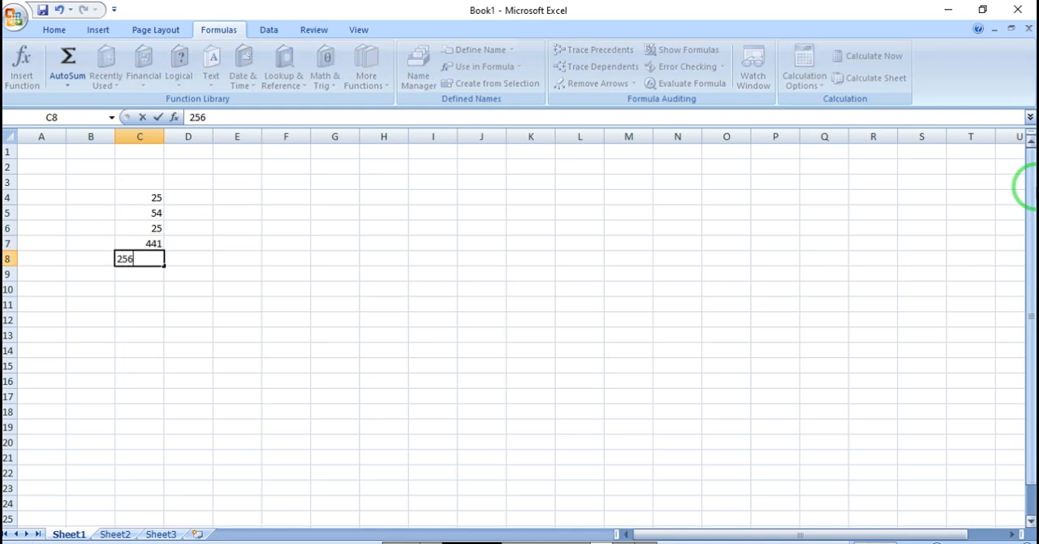
key("Return")
type("332")
key("Return")
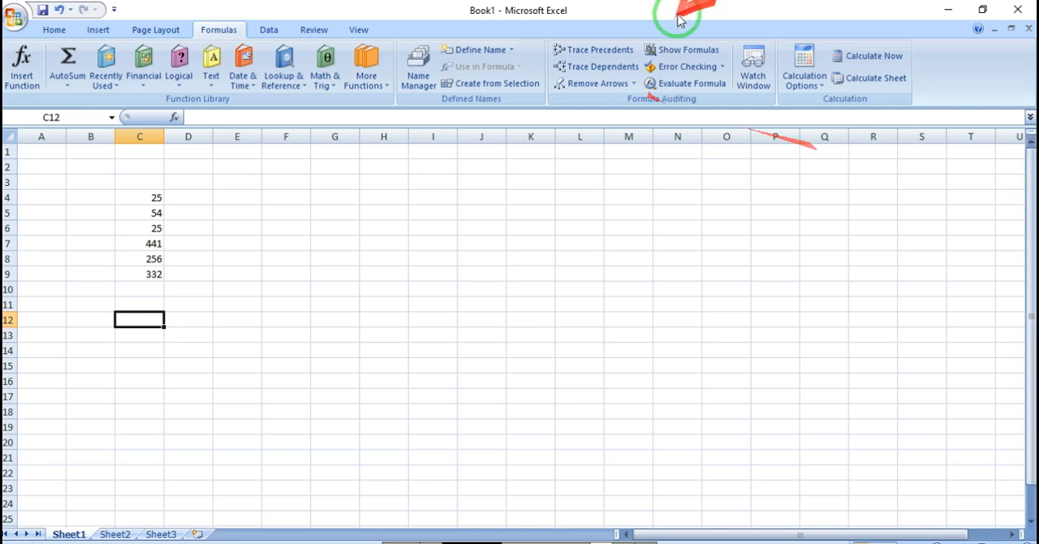
Step: Calculate the sum of the column C numbers with AutoSum over the range C4:C11, placing it in C11
left_click(168, 319)
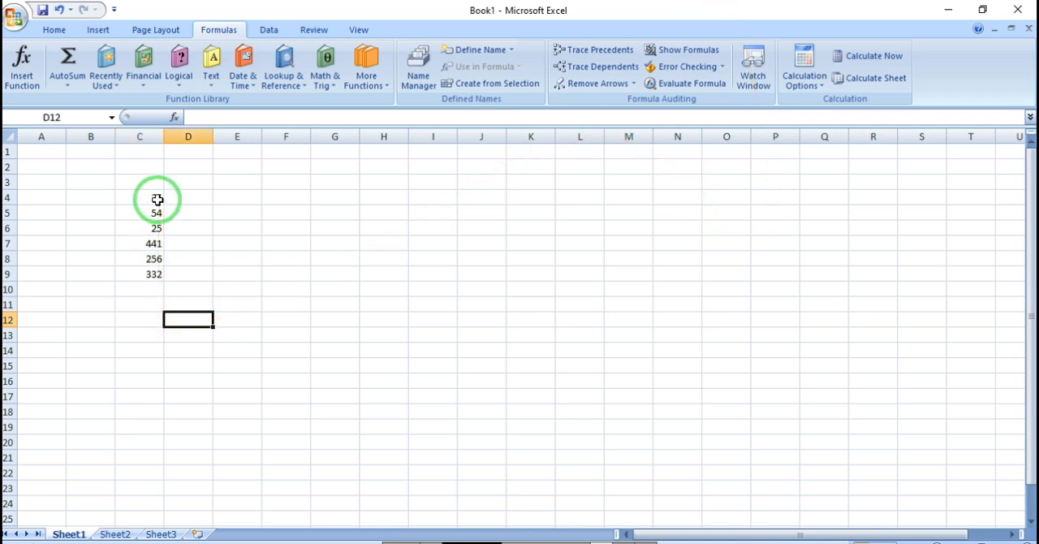
left_click_drag(157, 202, 144, 307)
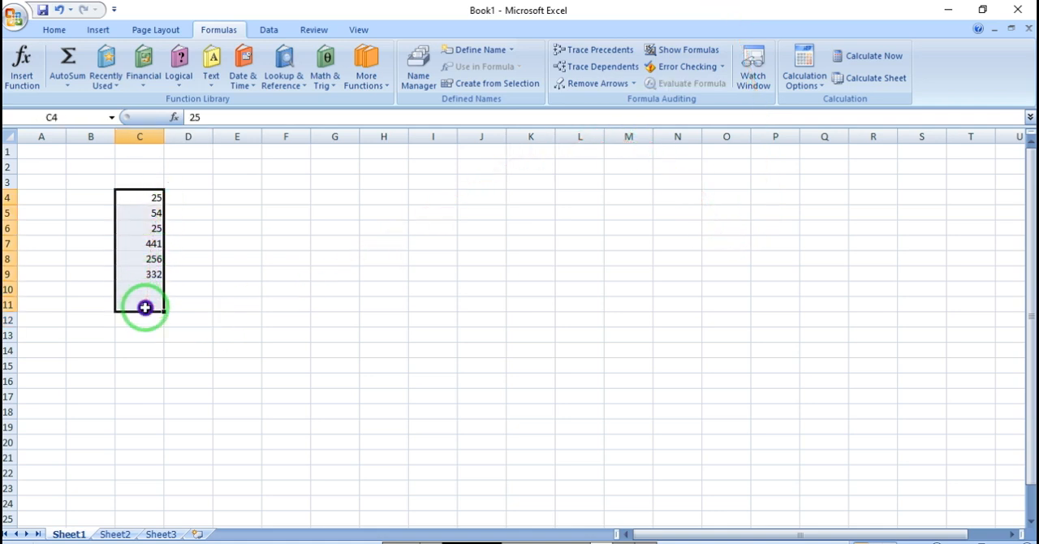
left_click(67, 85)
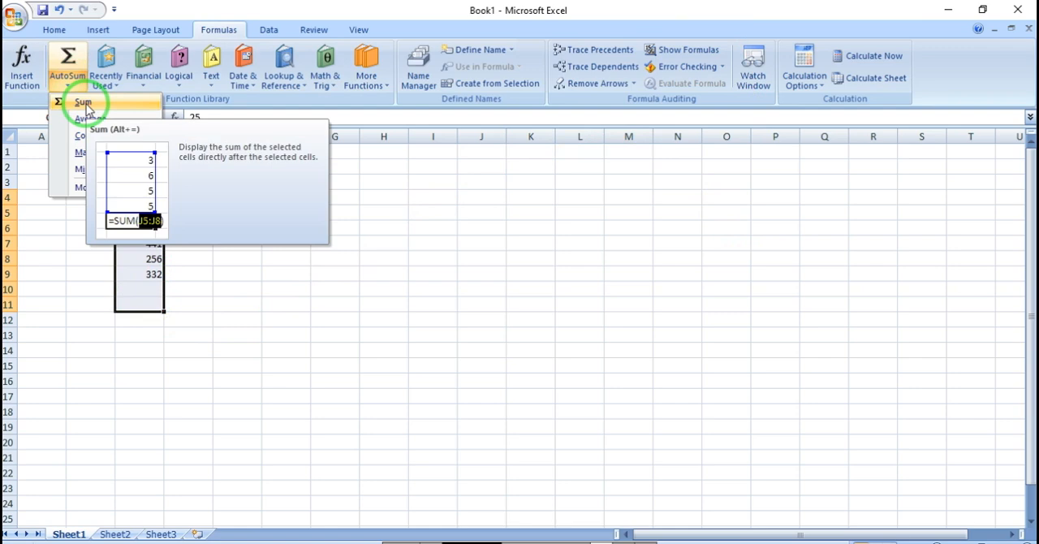
left_click(84, 103)
left_click(157, 302)
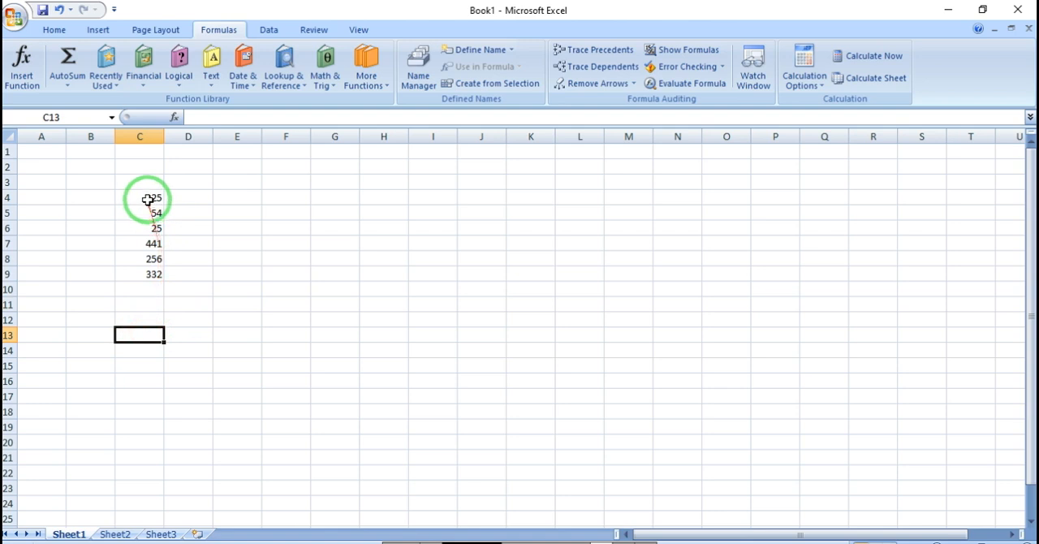
Step: Calculate the average of C4:C12 with the AutoSum Average function, placing the formula in C13
left_click_drag(151, 199, 150, 334)
left_click(67, 83)
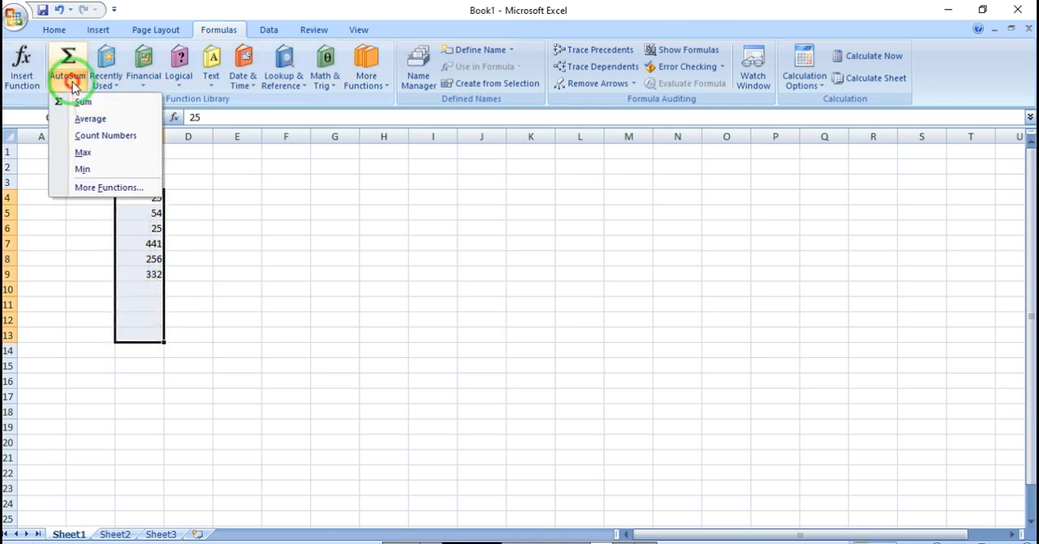
left_click(103, 121)
left_click(144, 340)
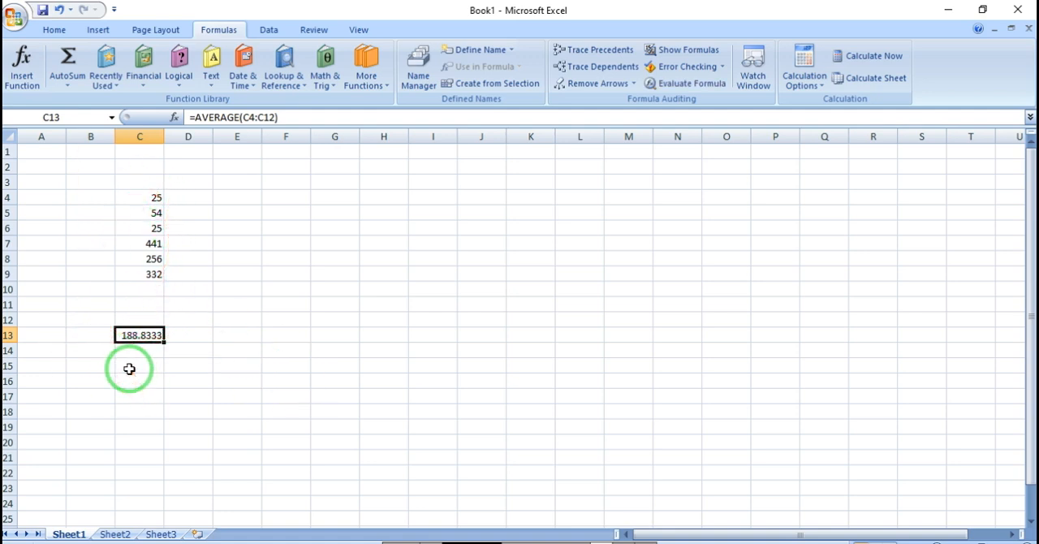
Step: Find the maximum of the column C numbers with the AutoSum Max function, placing it in C15
left_click_drag(145, 201, 147, 367)
left_click(68, 81)
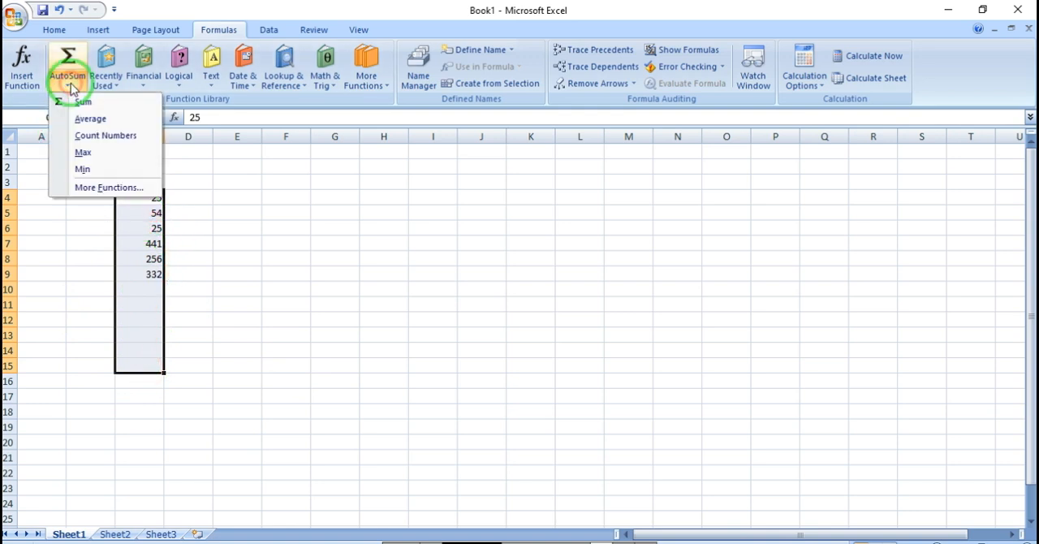
left_click(104, 153)
left_click(144, 376)
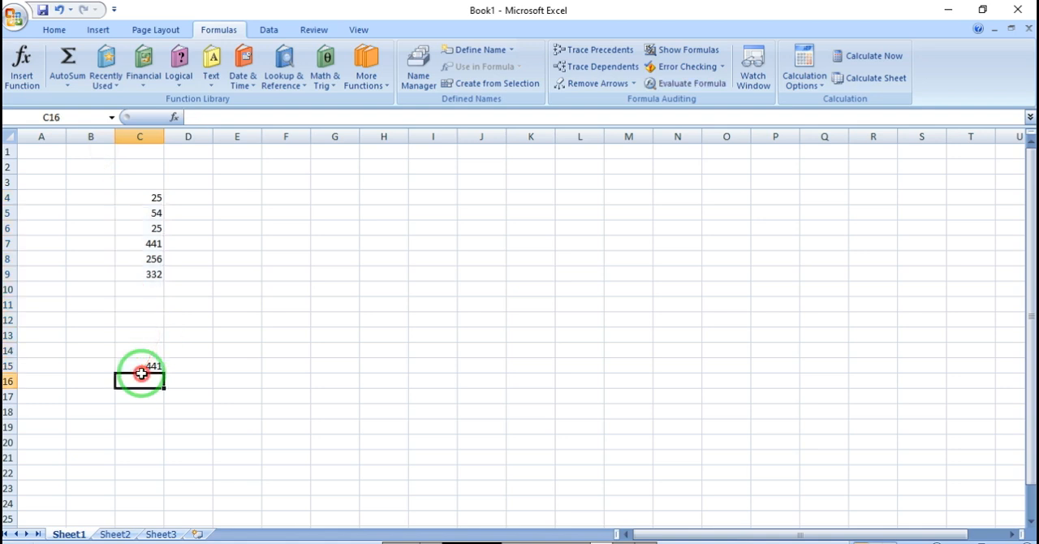
left_click(151, 242)
left_click(150, 364)
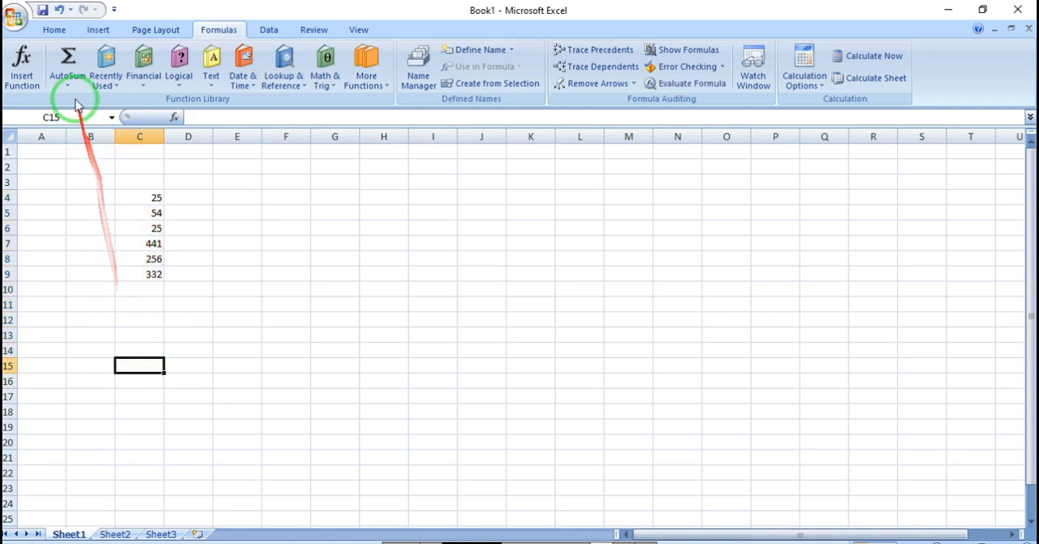
Step: Find the minimum of C4:C12 with the AutoSum Min function, placing the formula in C13
left_click_drag(138, 199, 148, 329)
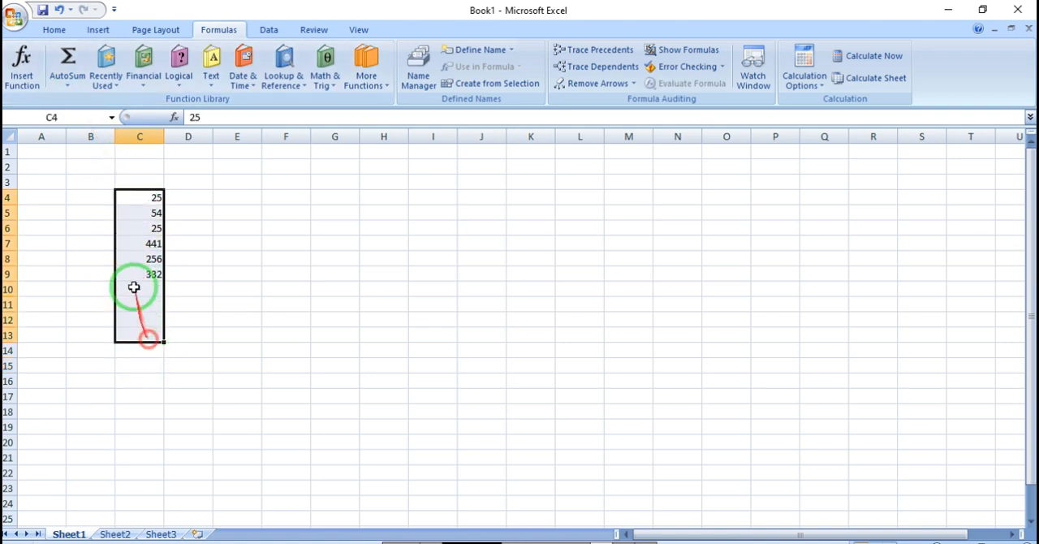
left_click(68, 85)
left_click(91, 165)
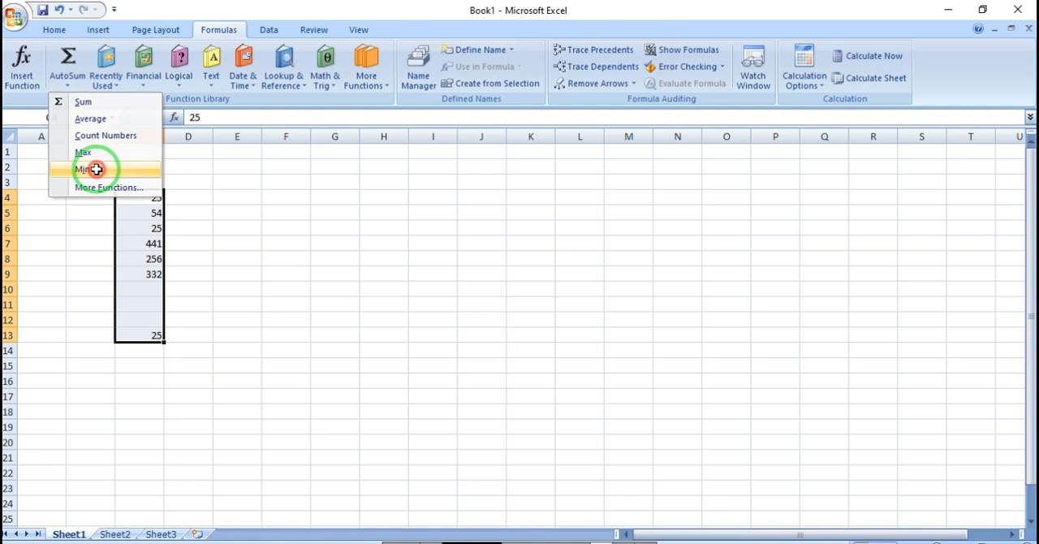
left_click(146, 332)
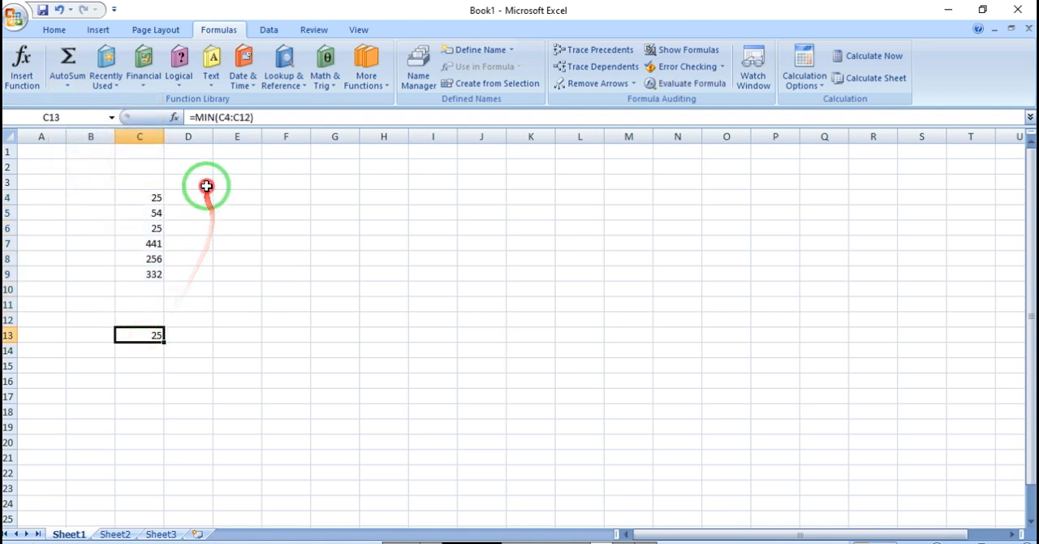
left_click_drag(206, 185, 130, 370)
left_click(138, 393)
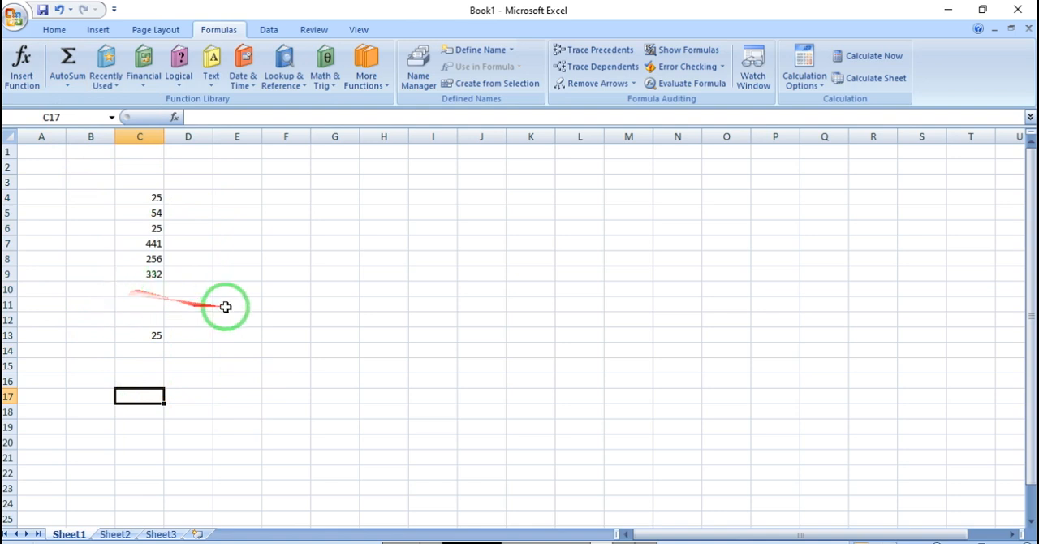
Step: Enter the formula =SUM(C4:C9) in cell E13 to total the column C numbers
left_click(239, 336)
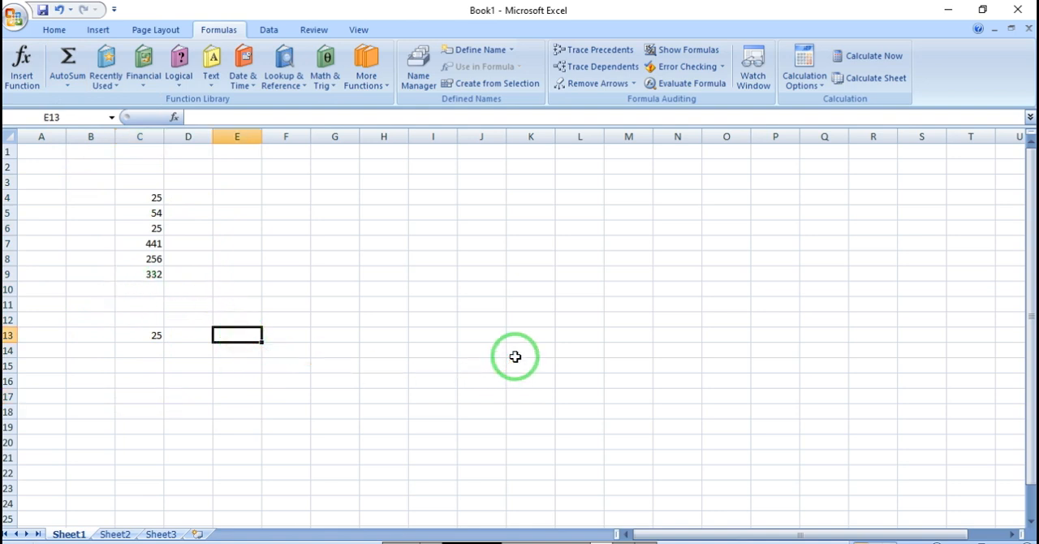
type("=sum")
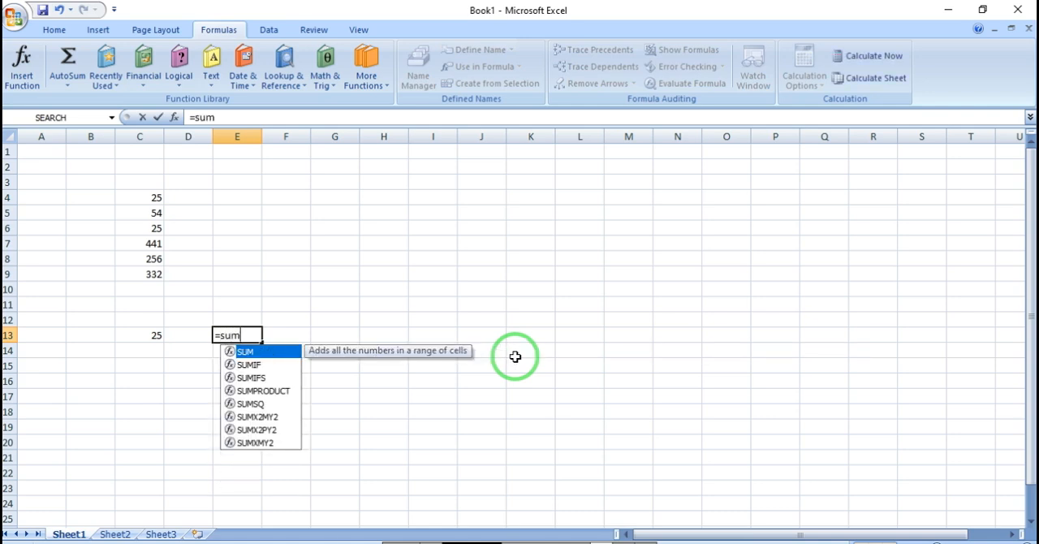
type("(")
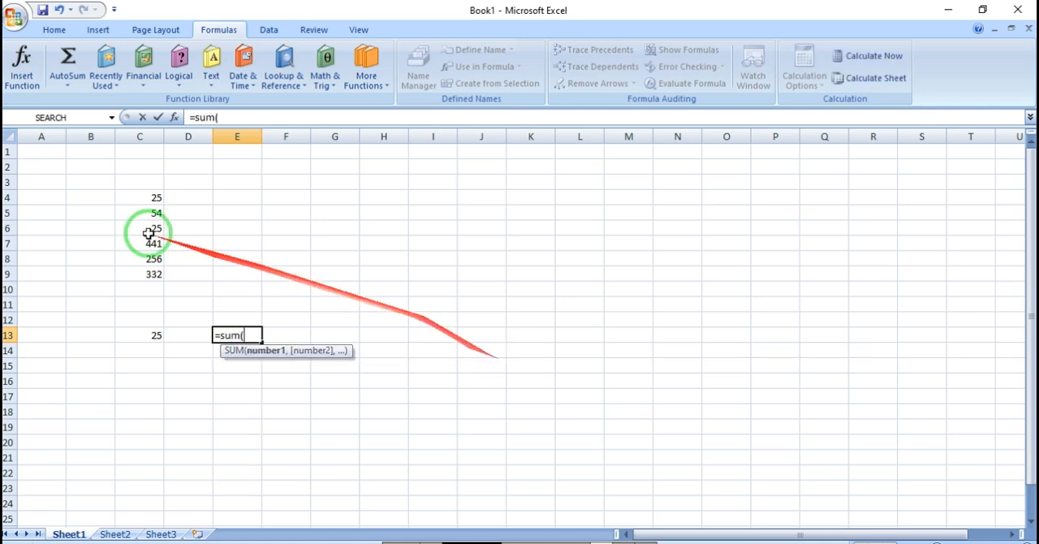
left_click_drag(151, 195, 157, 274)
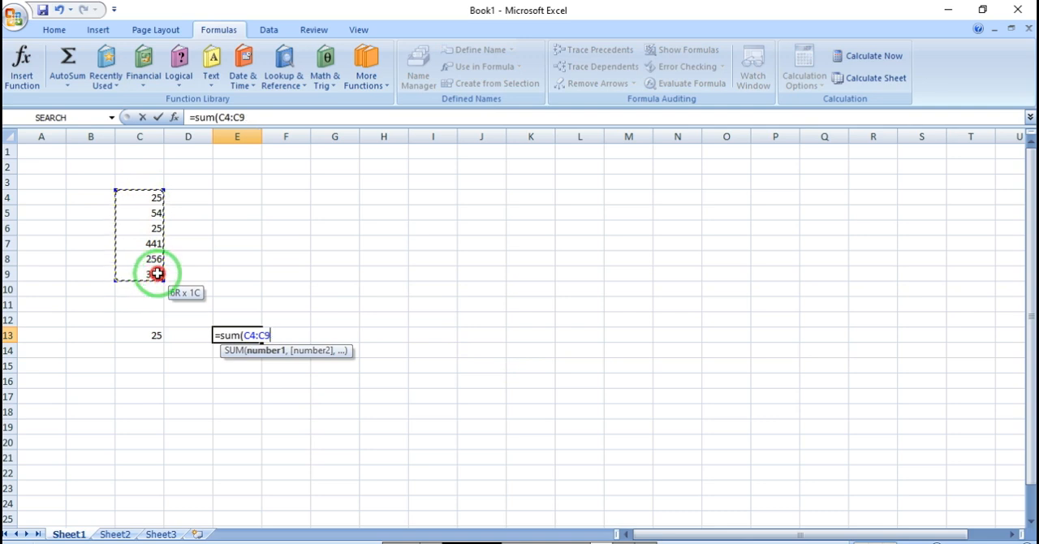
type(")")
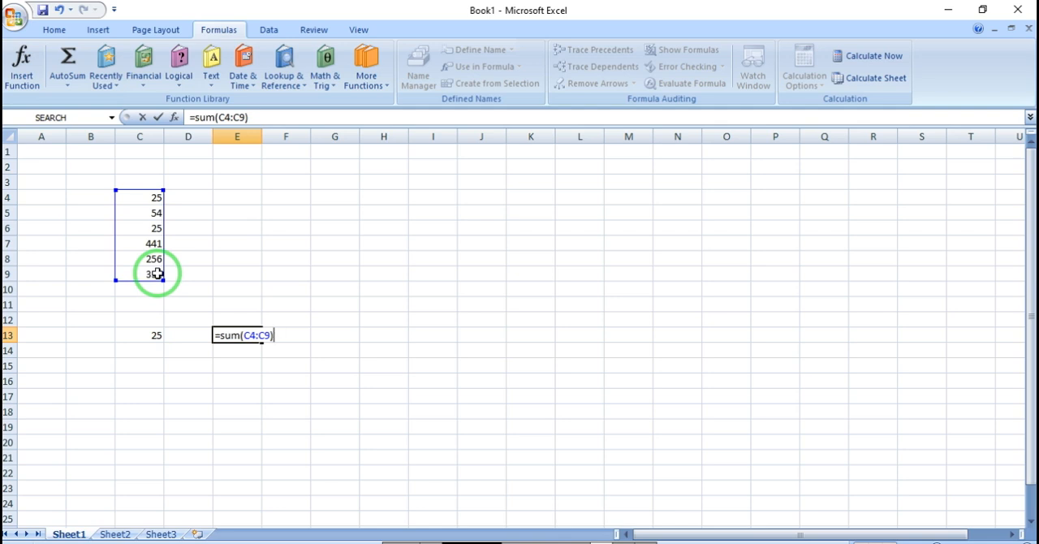
key("Return")
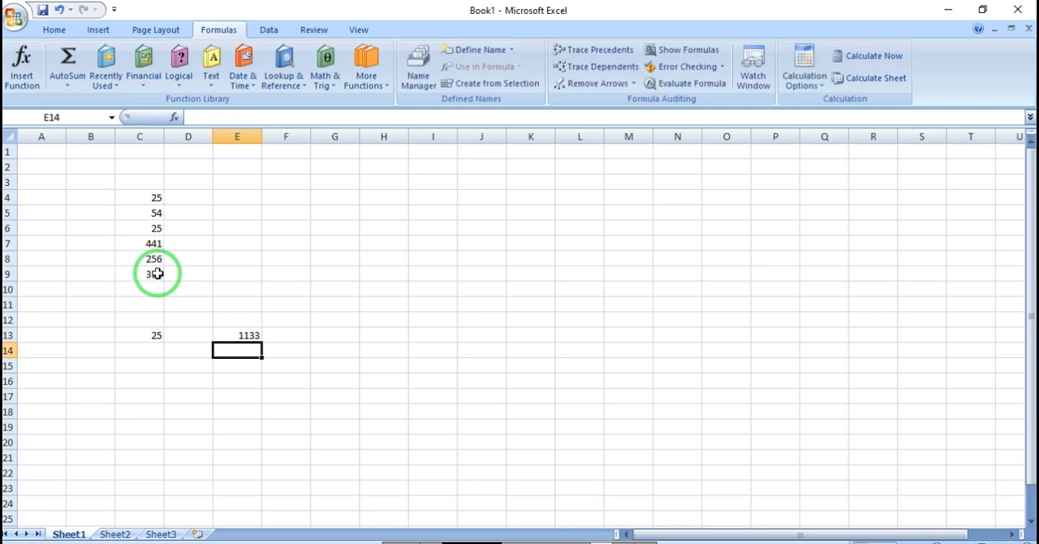
Step: Enter the formula =MIN(C4:C9) in cell D15 to find the smallest column C number
left_click(244, 337)
left_click(195, 365)
type("=")
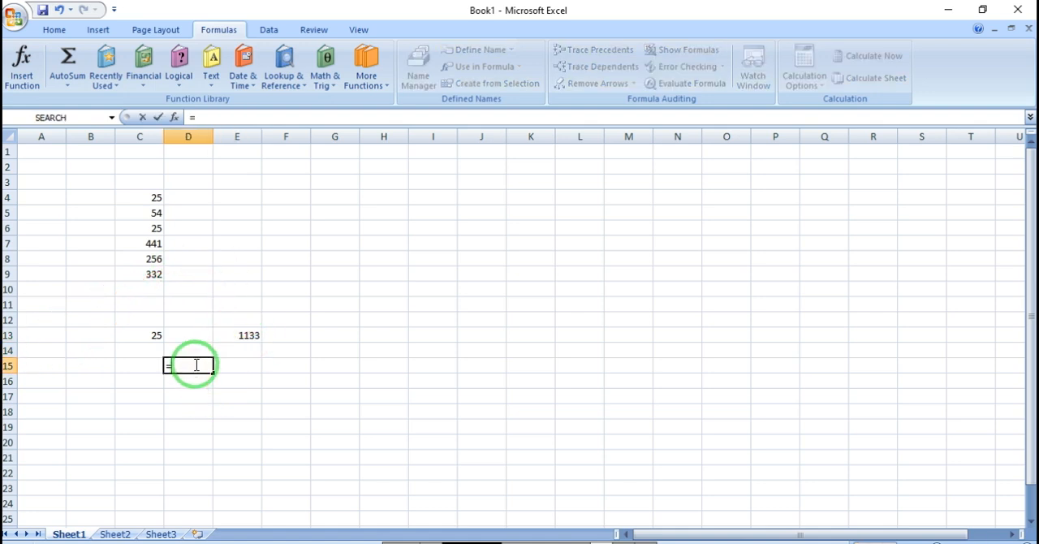
type("min")
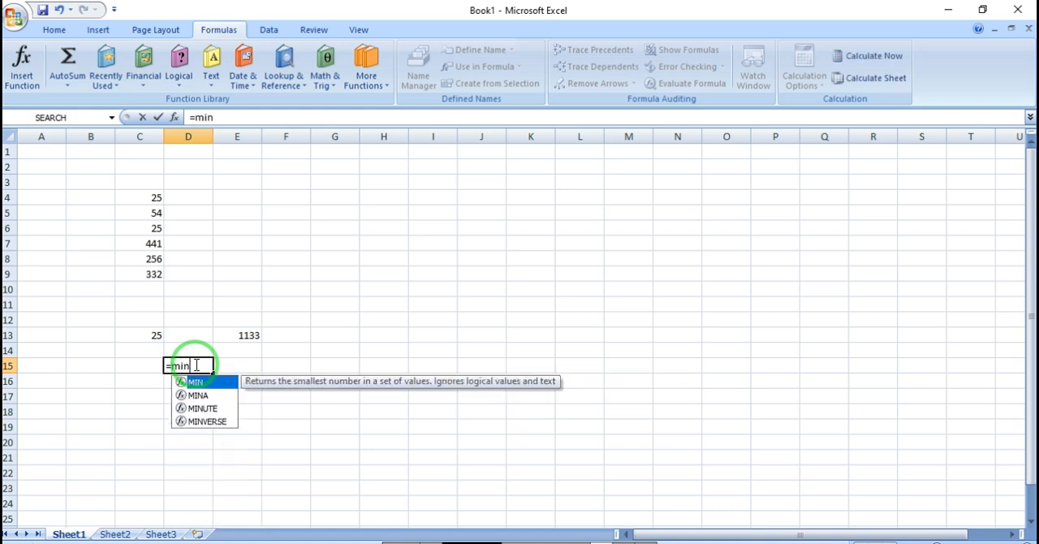
key("BackSpace")
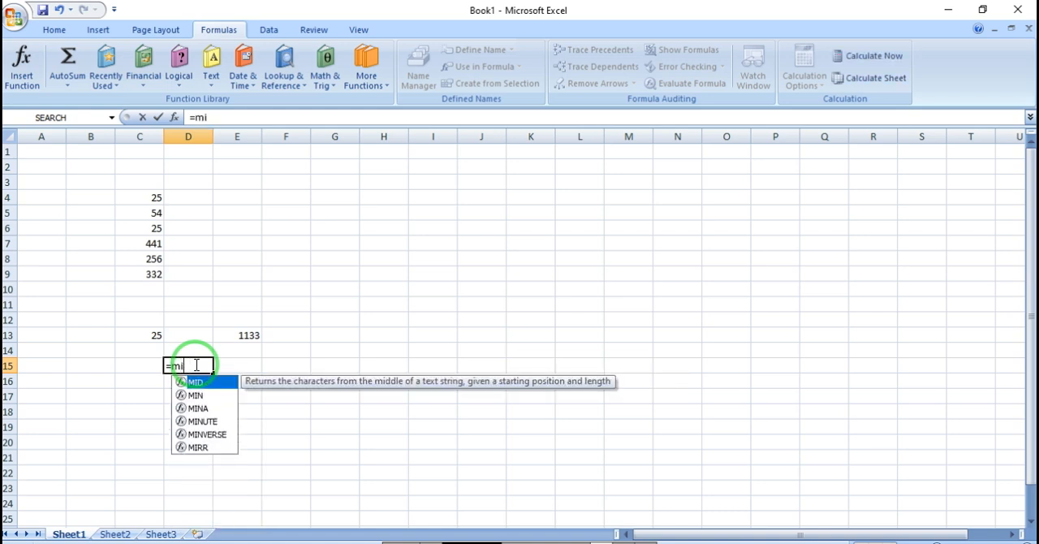
type("n")
key("BackSpace")
type("n")
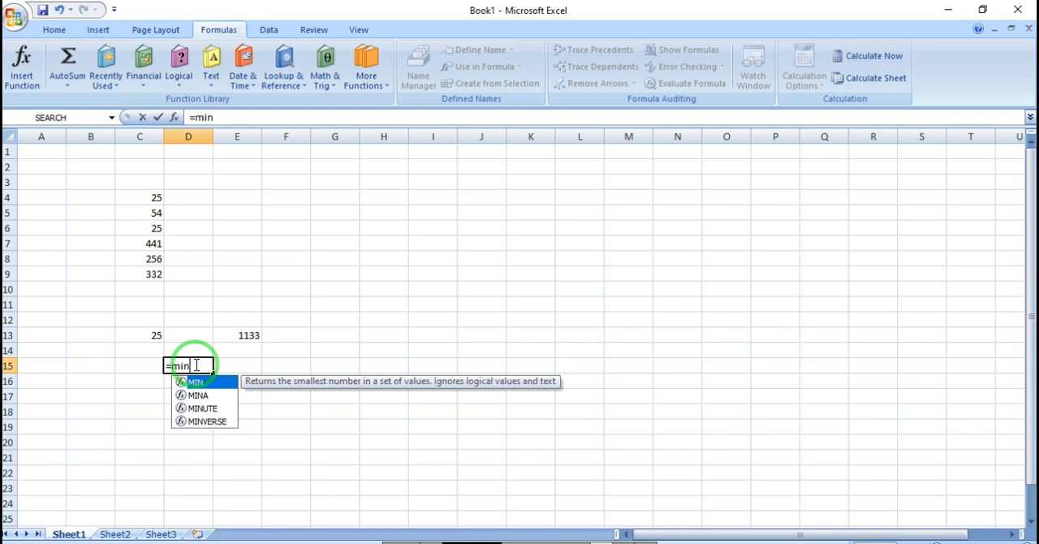
type("(")
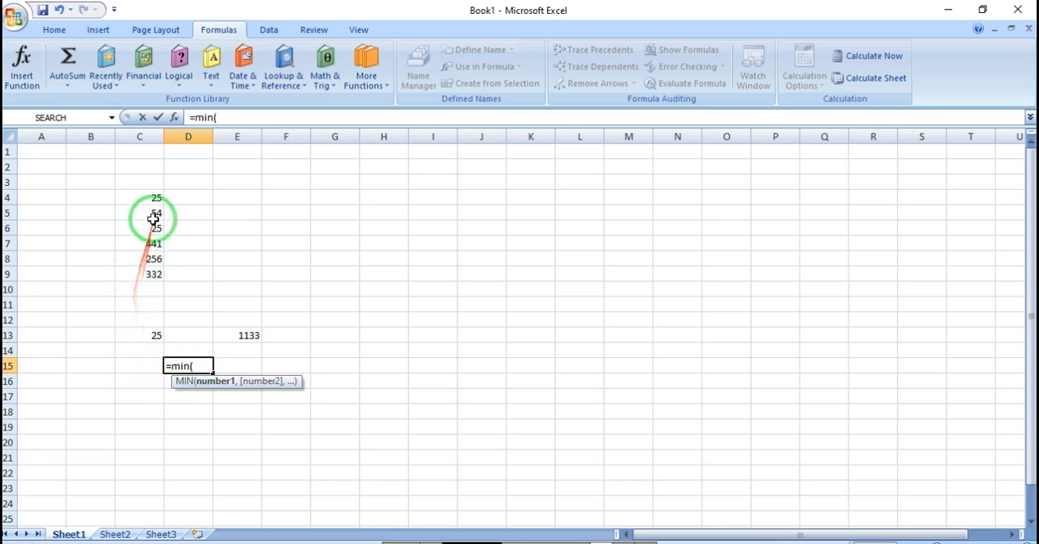
left_click_drag(151, 199, 155, 274)
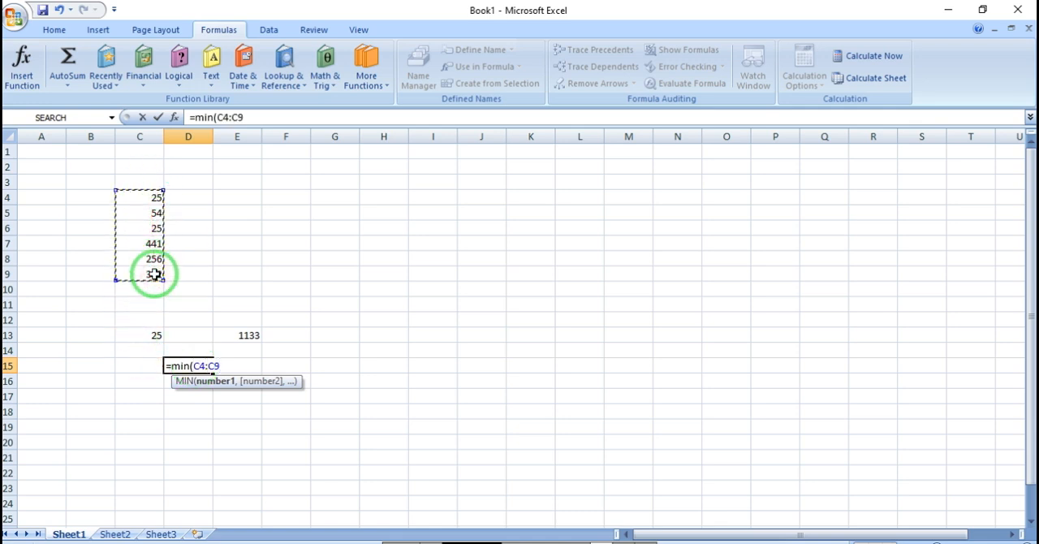
type(")")
key("Return")
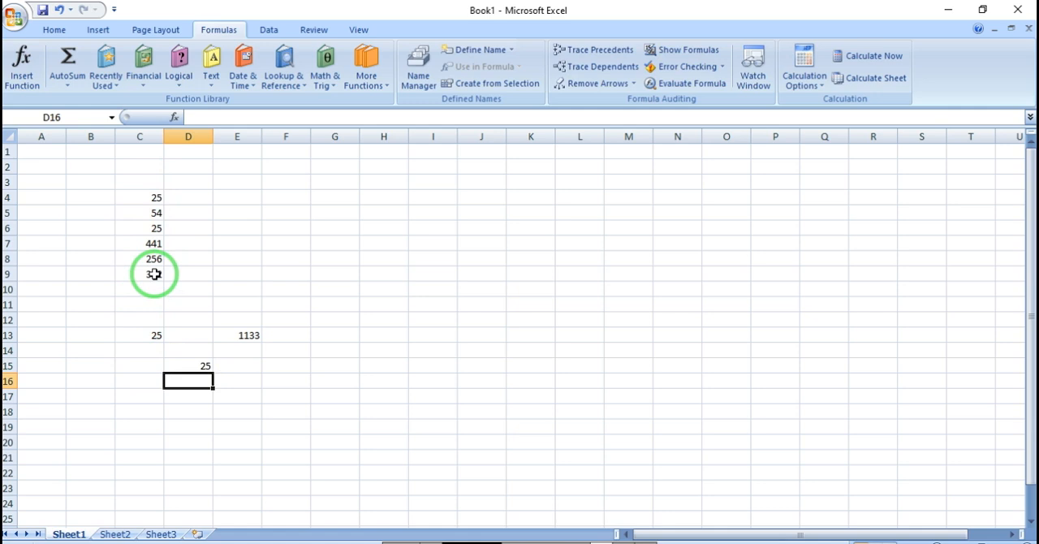
key("Right")
key("Right")
key("Up")
key("Left")
key("Up")
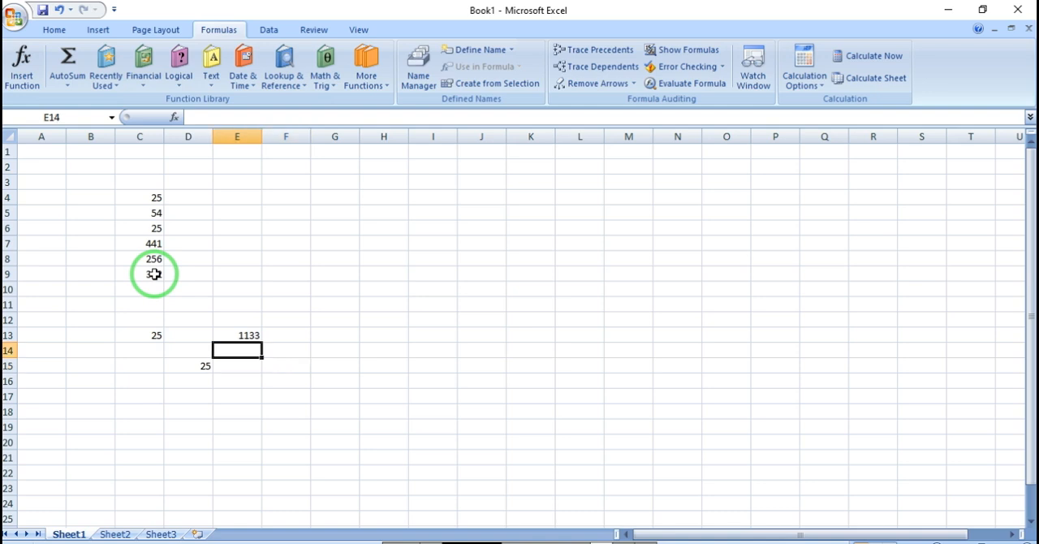
key("Left")
key("Up")
left_click(242, 69)
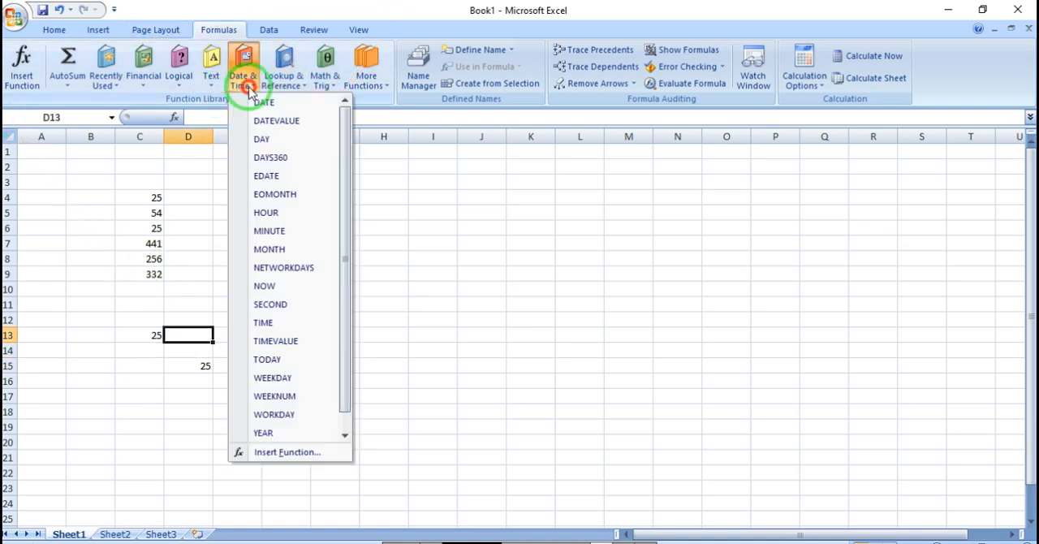
left_click(181, 67)
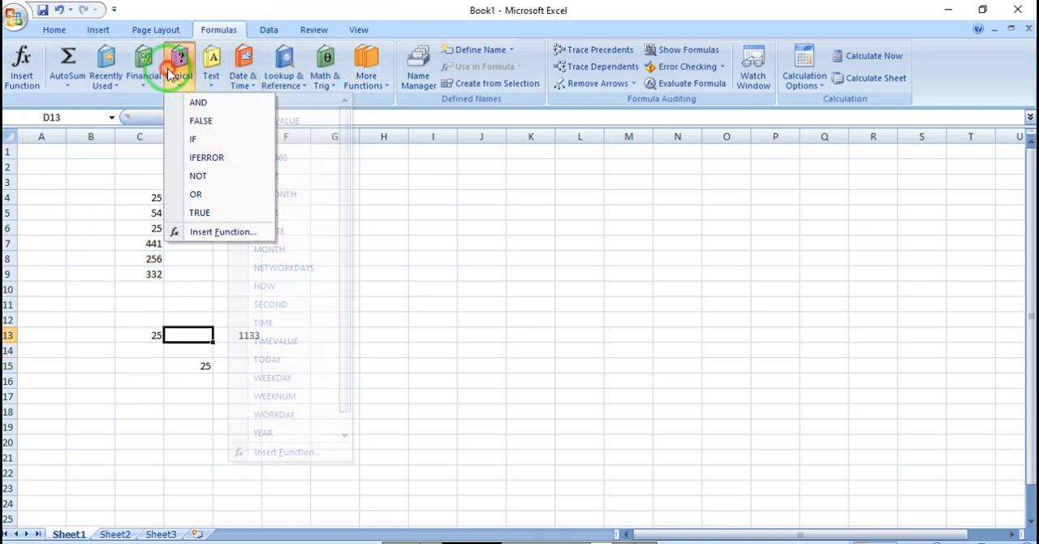
left_click(473, 314)
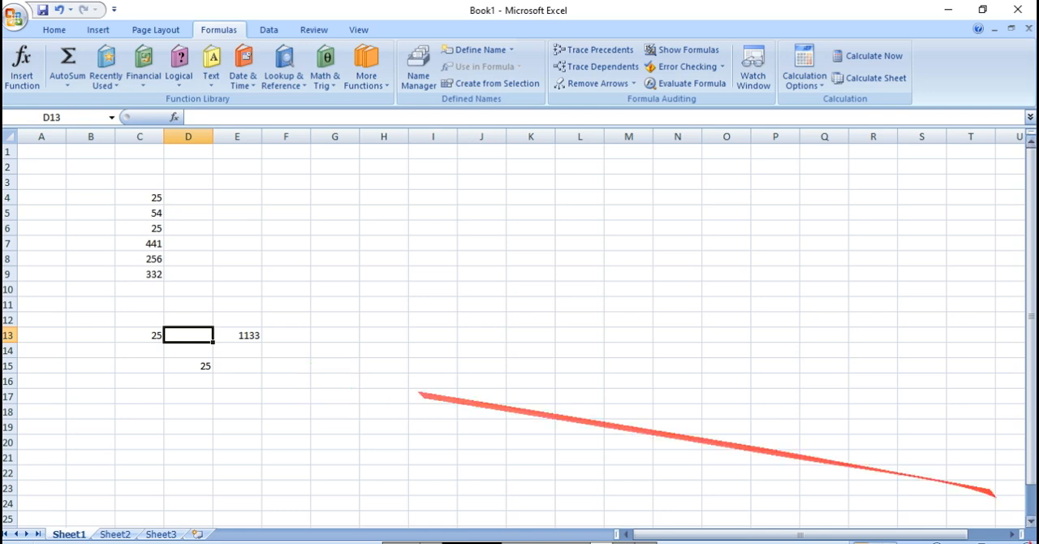
Step: Clear the formula results below the column C numbers by emptying the range B11:H21
left_click_drag(397, 304, 85, 449)
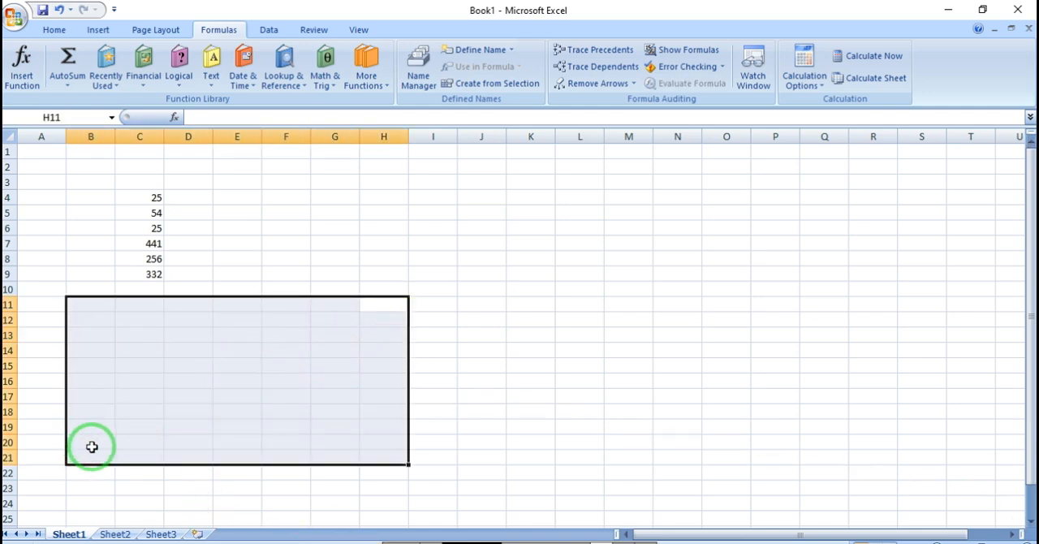
left_click(220, 397)
left_click(144, 69)
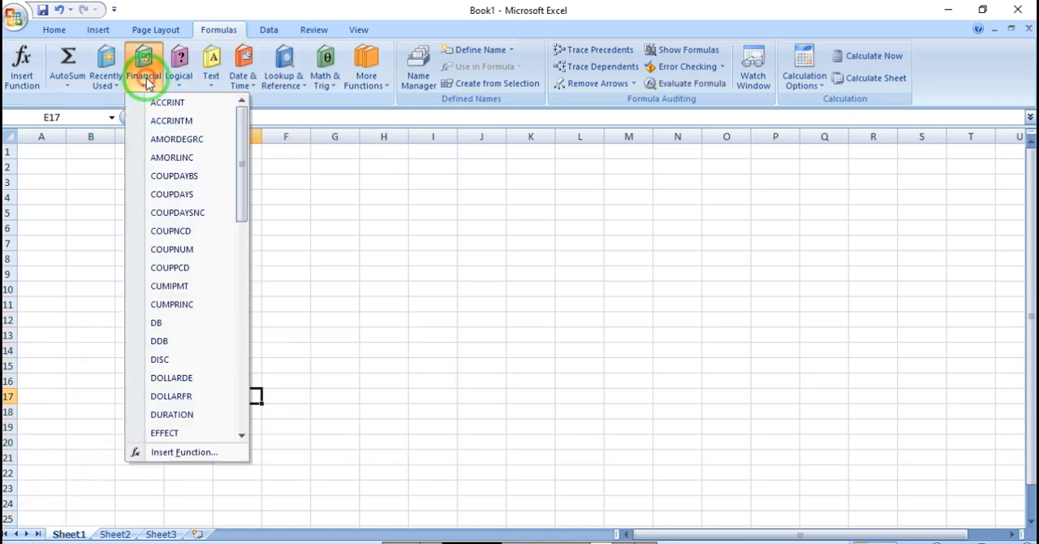
left_click(389, 235)
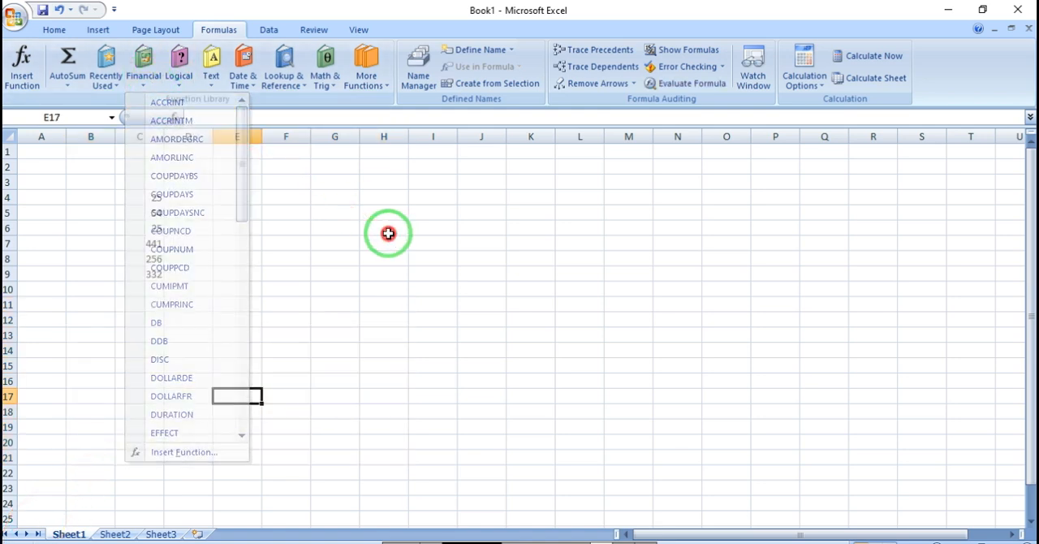
left_click(180, 77)
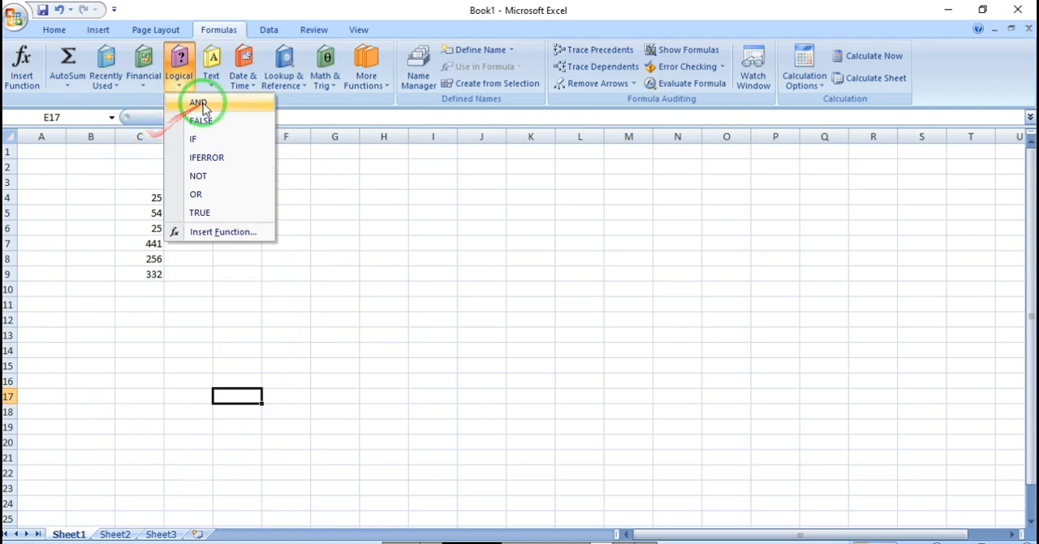
Step: Enter the logical test formula =AND(2+2=5) in cell E10
left_click(253, 290)
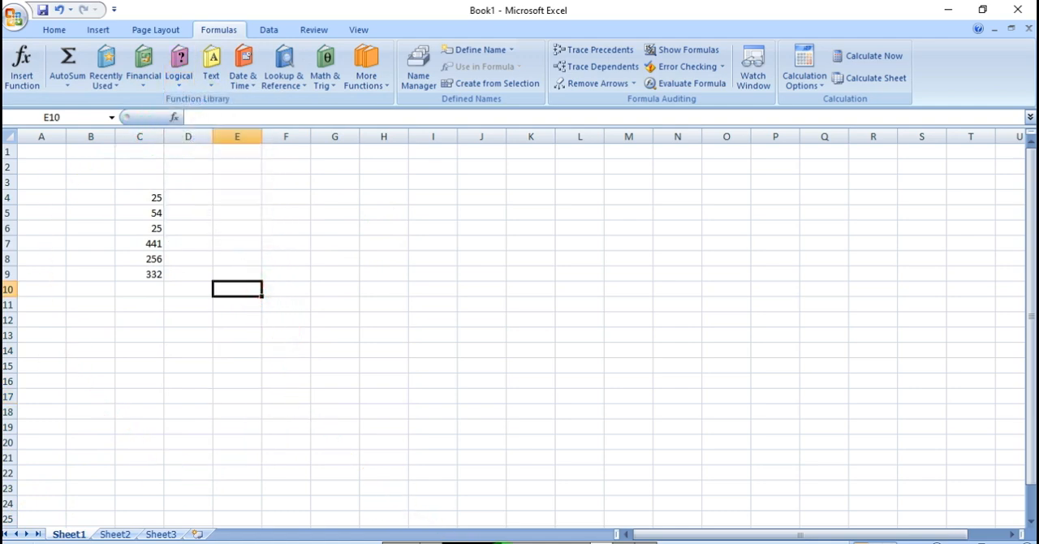
left_click(179, 77)
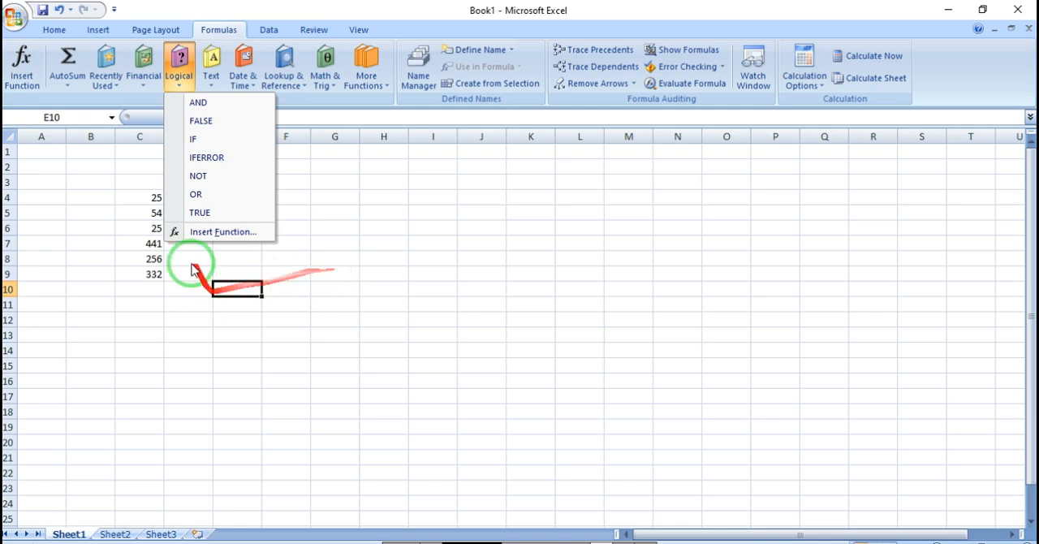
left_click(250, 333)
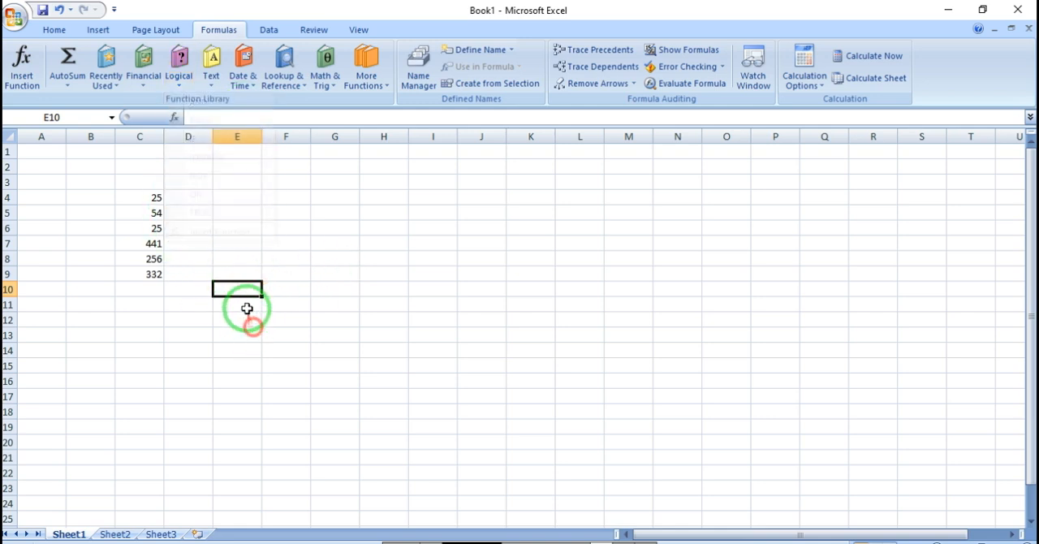
type("=a")
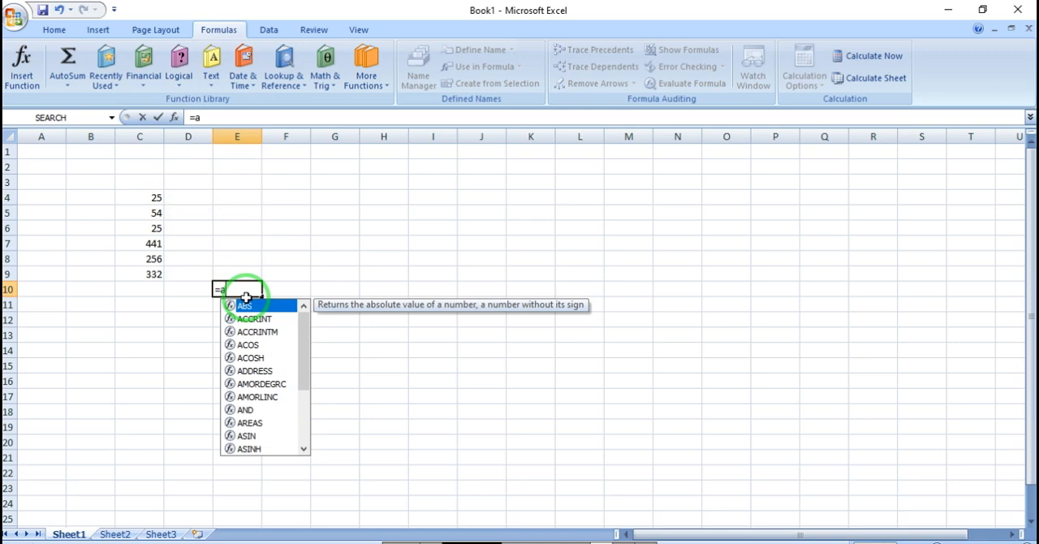
type("nd\\")
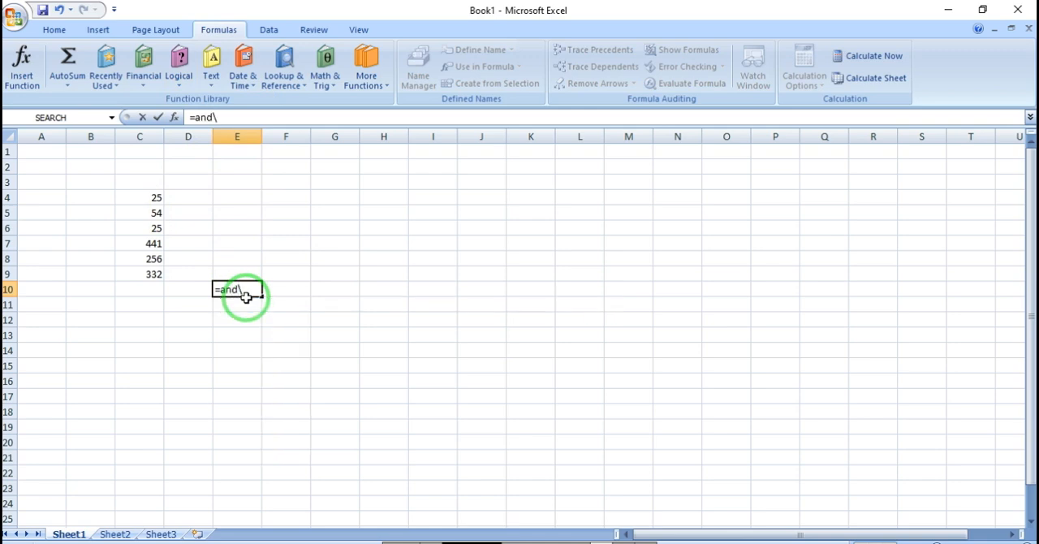
key("BackSpace")
type("(2+2")
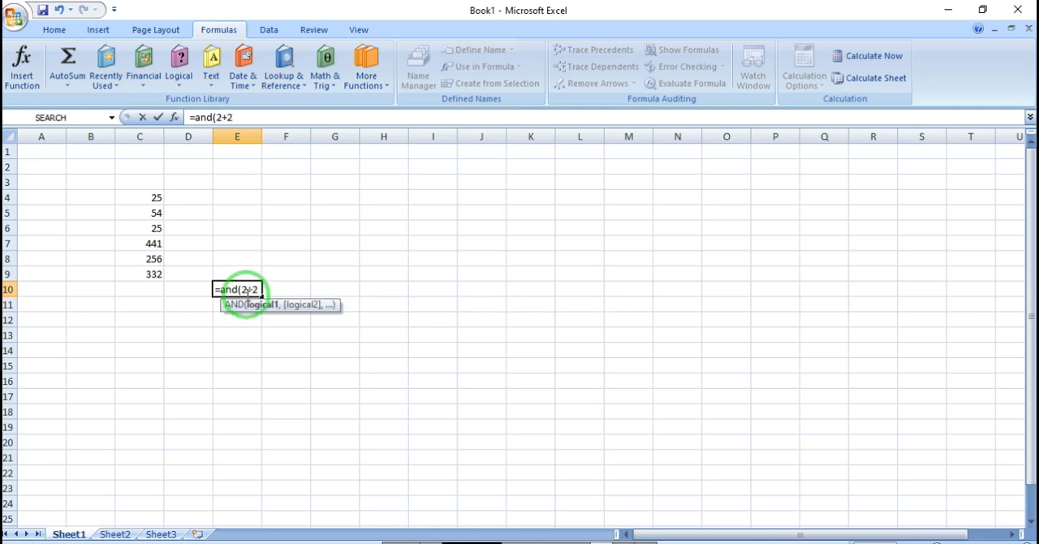
type("=5")
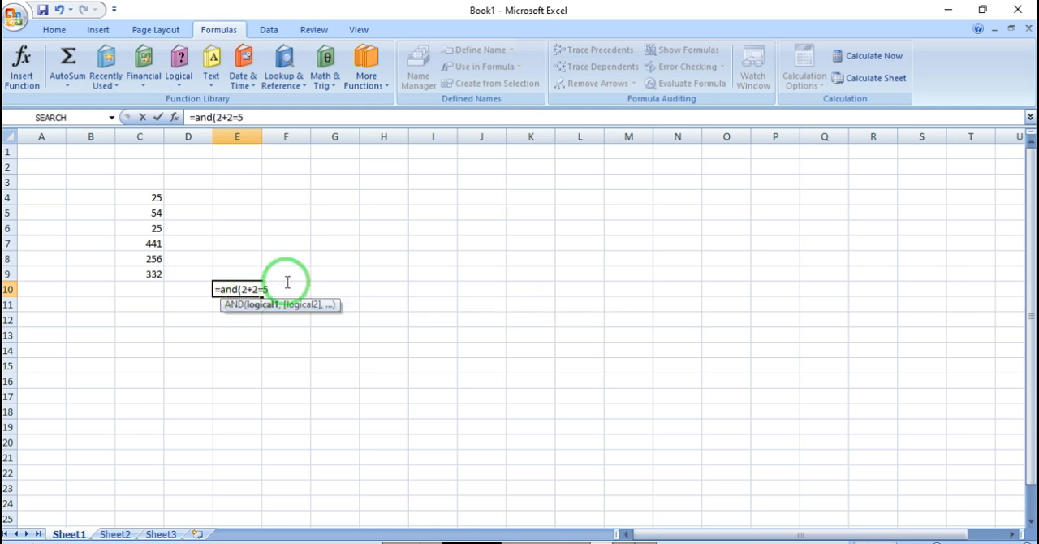
type(")")
key("Return")
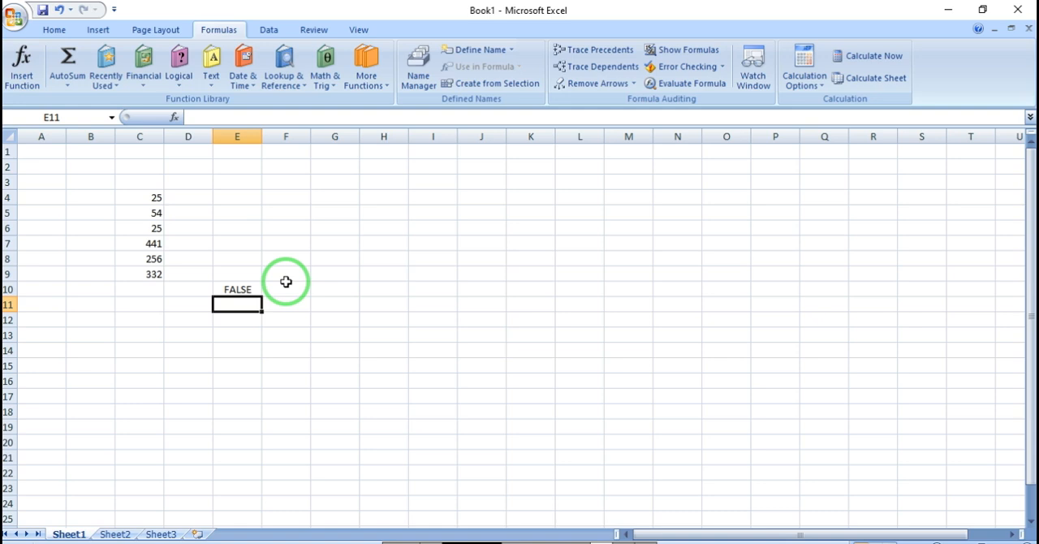
Step: Edit the AND formula in E10 so that its condition reads 2+2=4
double_click(251, 289)
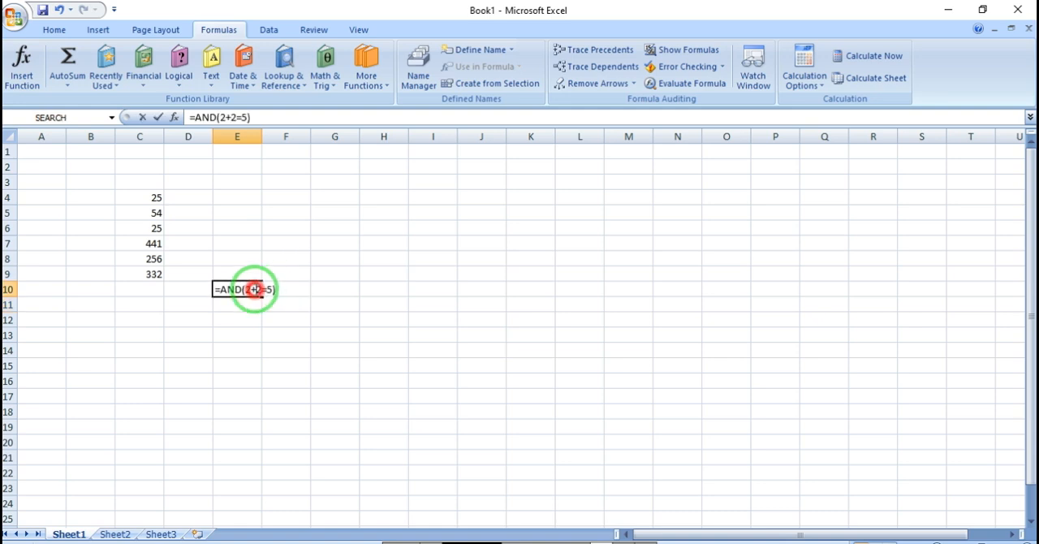
left_click(273, 287)
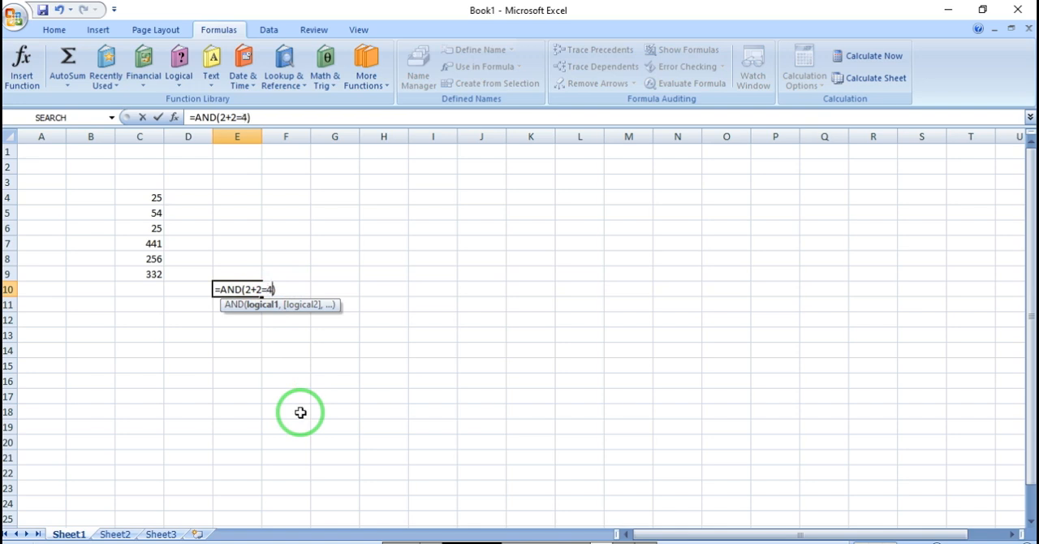
type("4")
key("Return")
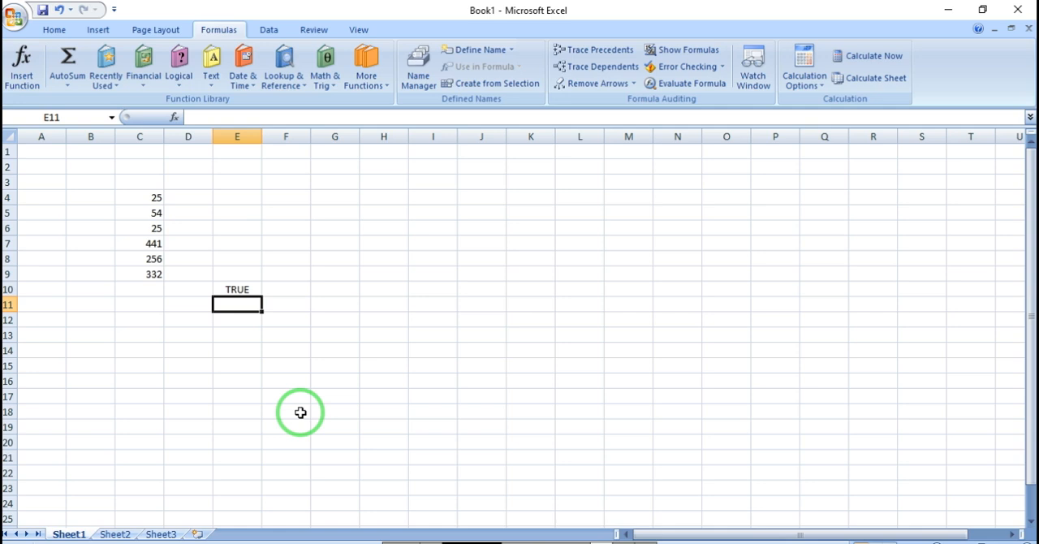
key("Up")
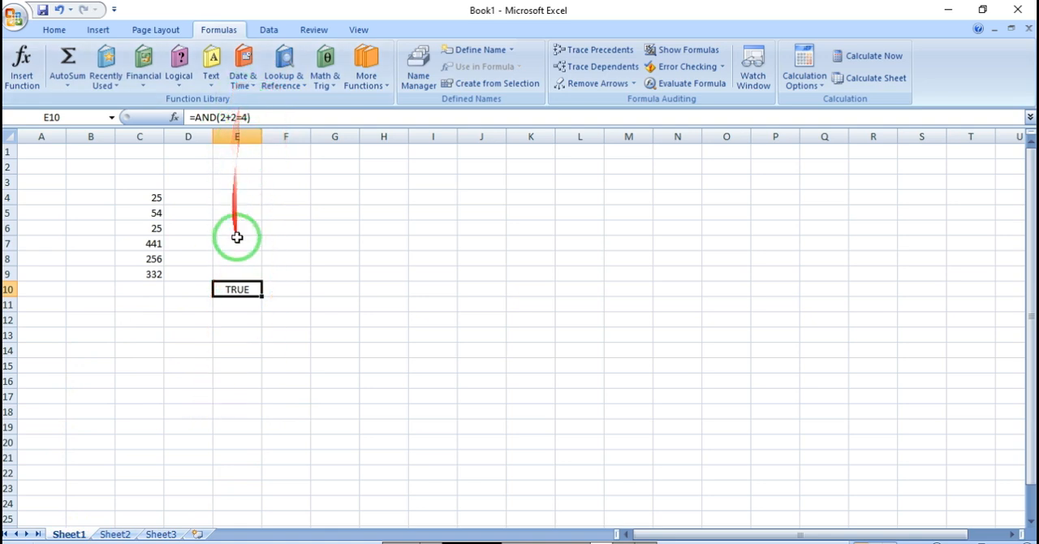
left_click(328, 286)
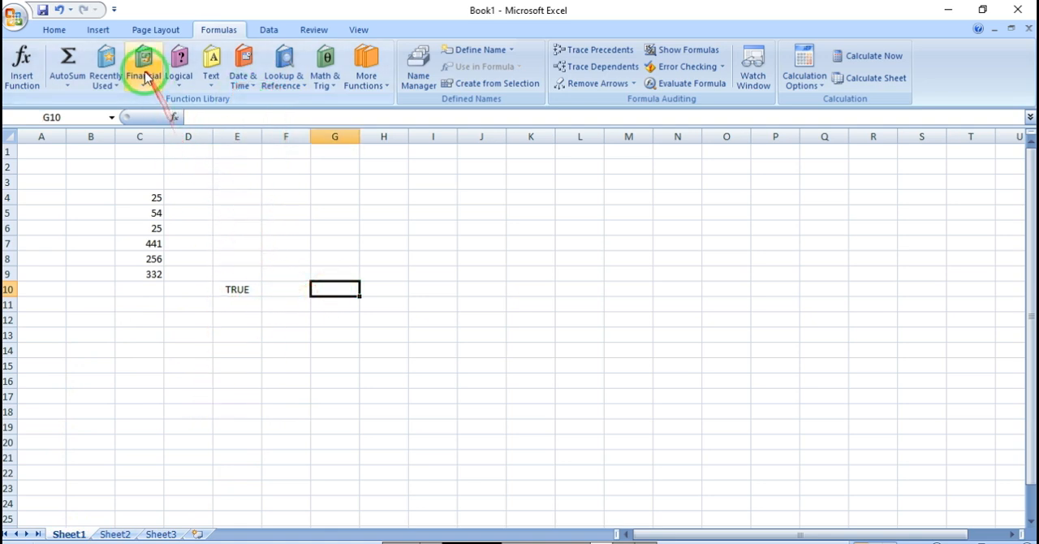
left_click(108, 71)
left_click(178, 75)
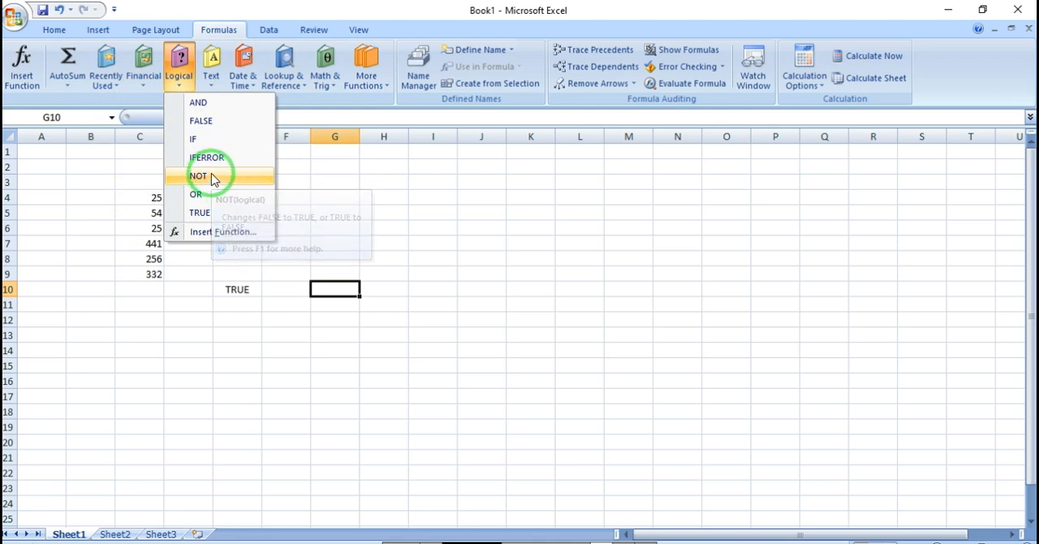
left_click(324, 316)
left_click(332, 294)
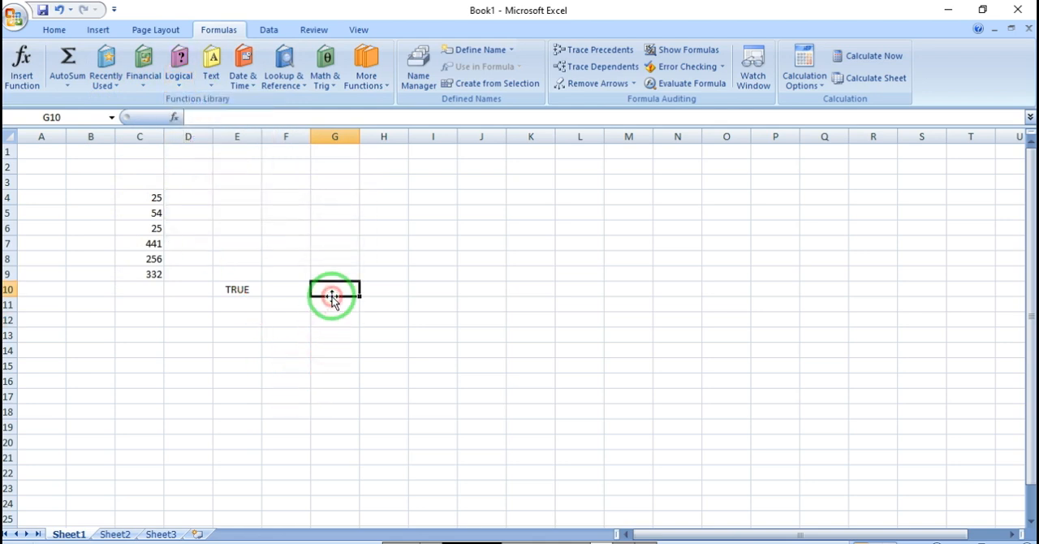
Step: Enter the logical formula =NOT(2+2=6) in cell G10
type("=n")
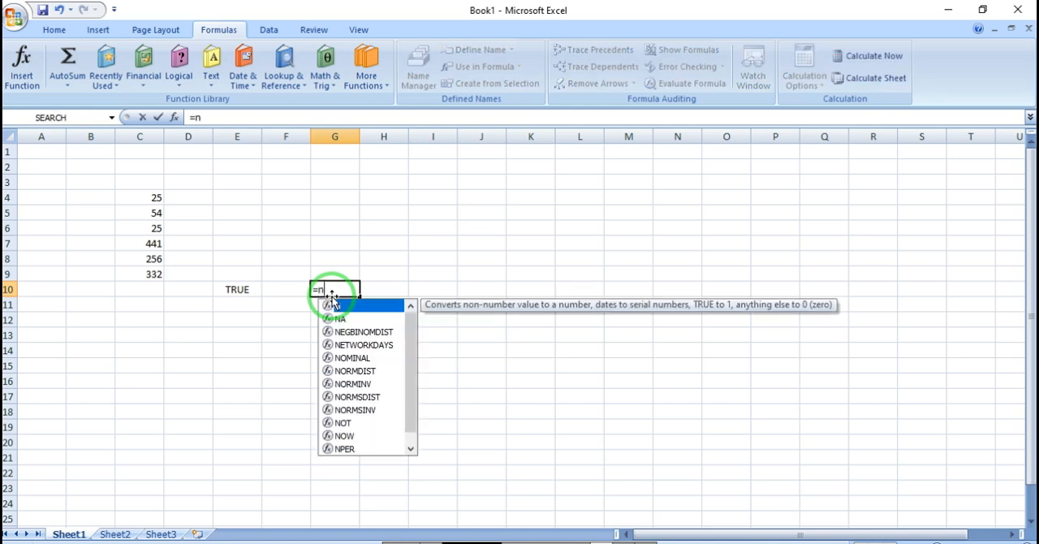
type("ot(2+2=6")
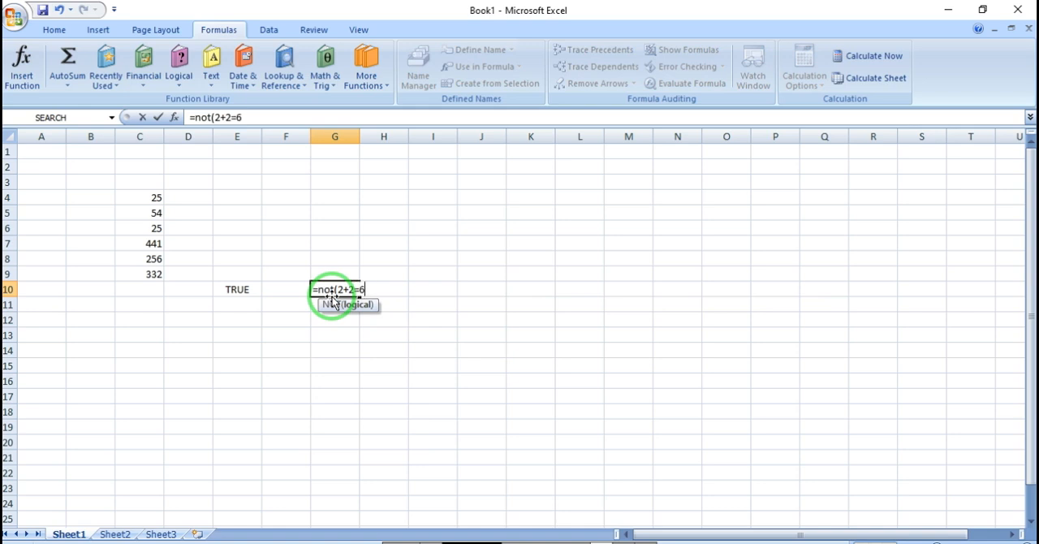
key("Return")
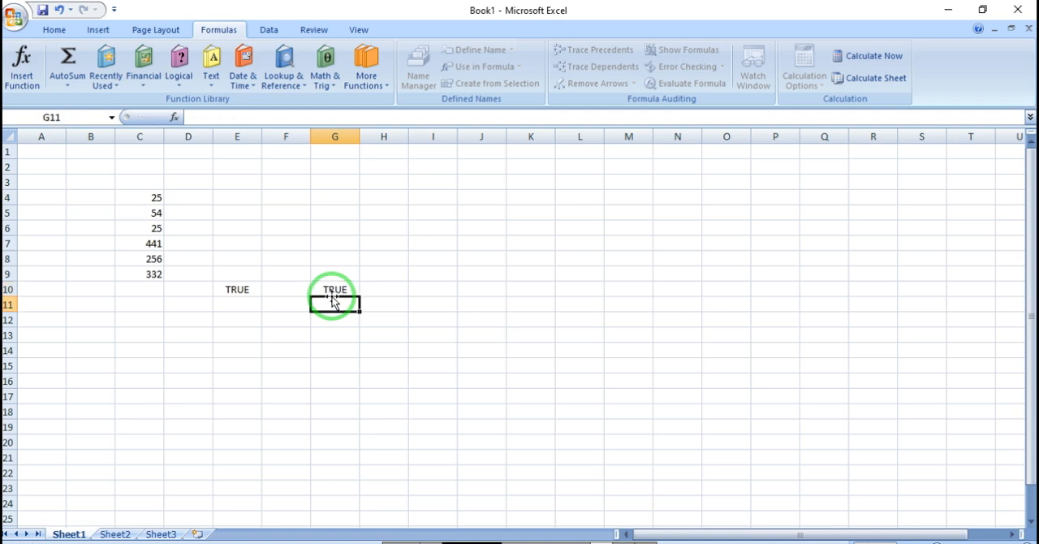
Step: Edit the NOT formula in G10 so that its condition reads 2+2=4
left_click(340, 287)
double_click(340, 287)
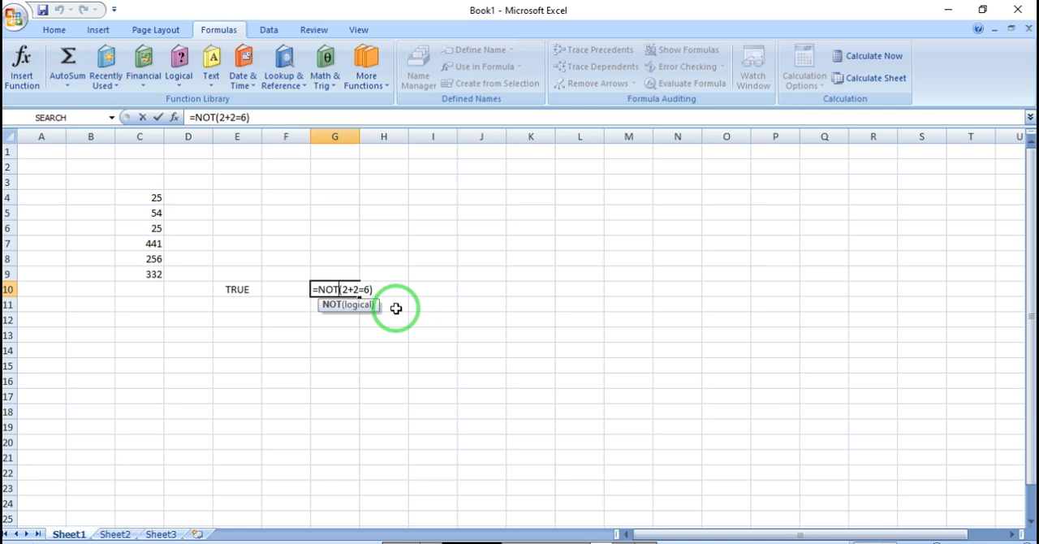
left_click(364, 289)
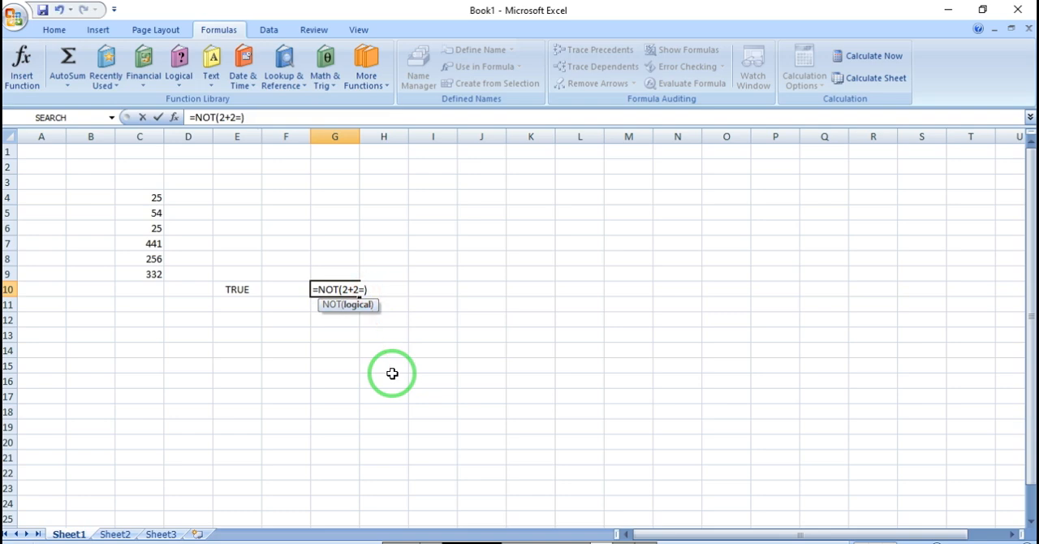
key("Return")
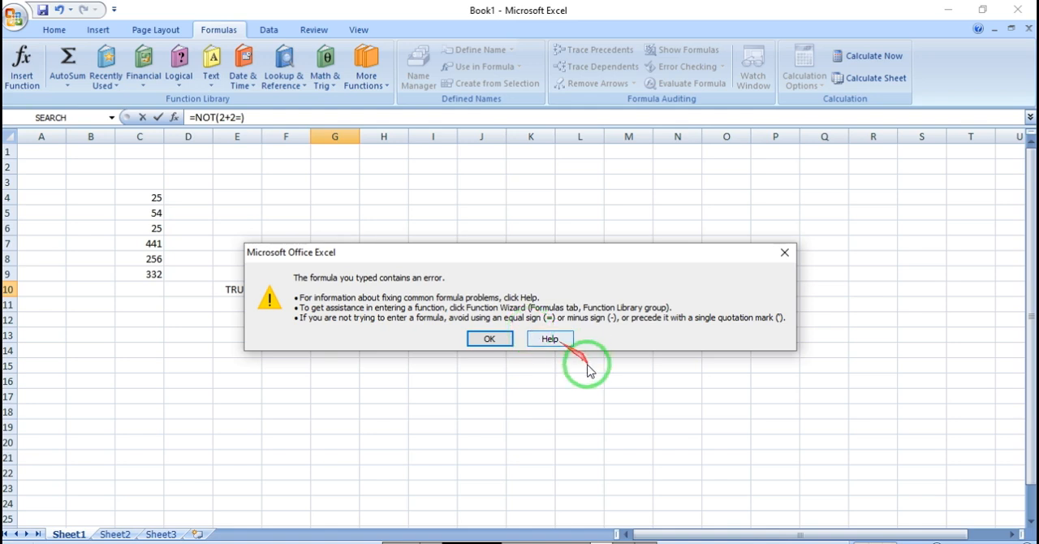
left_click(485, 341)
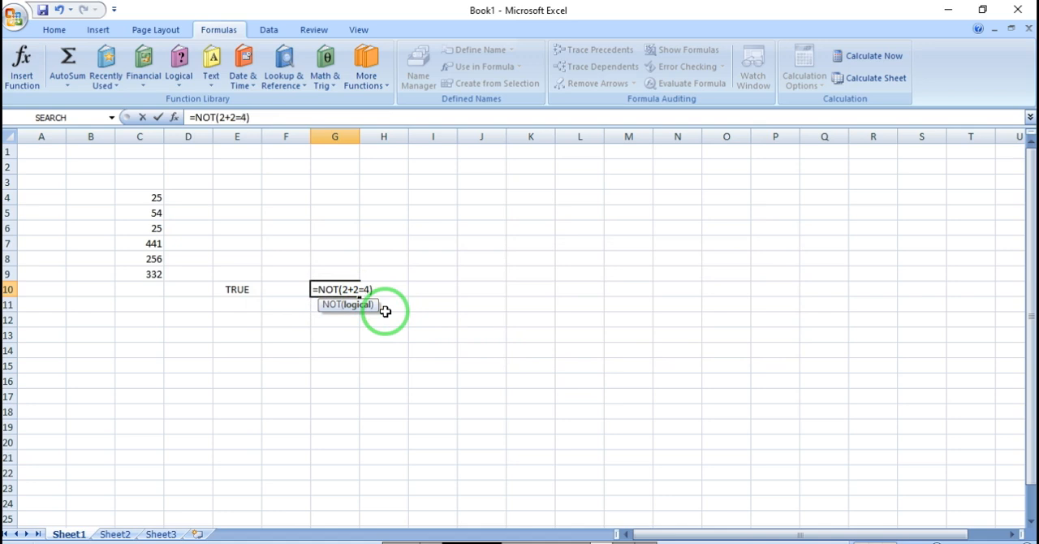
key("Return")
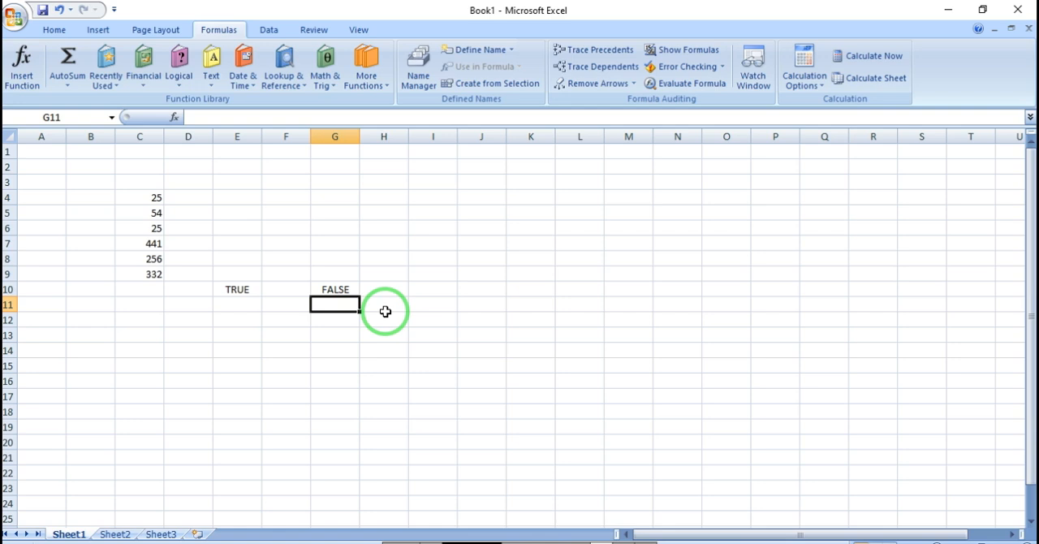
Step: Review the NOT formula inside cell G10 without changing it
double_click(332, 289)
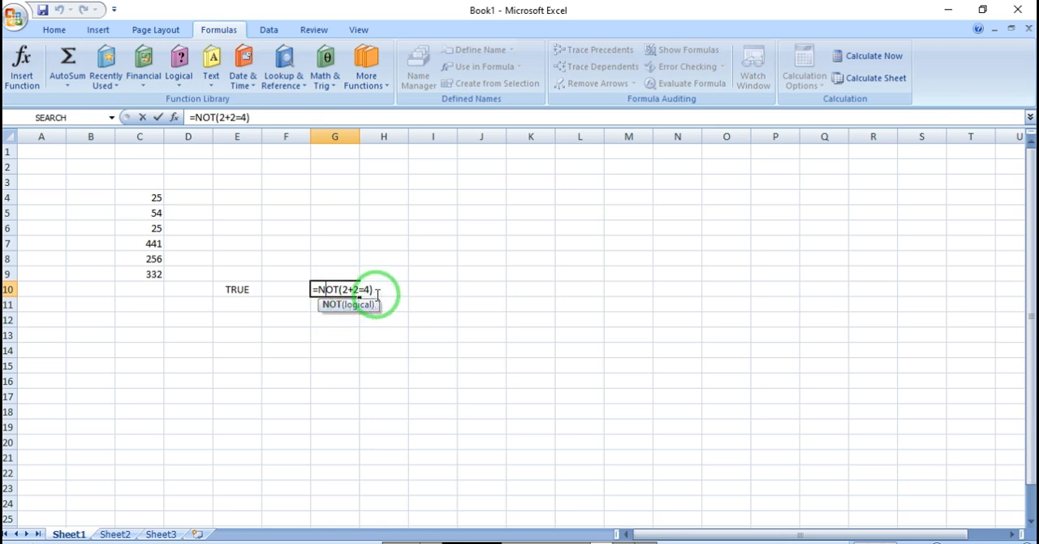
left_click(377, 295)
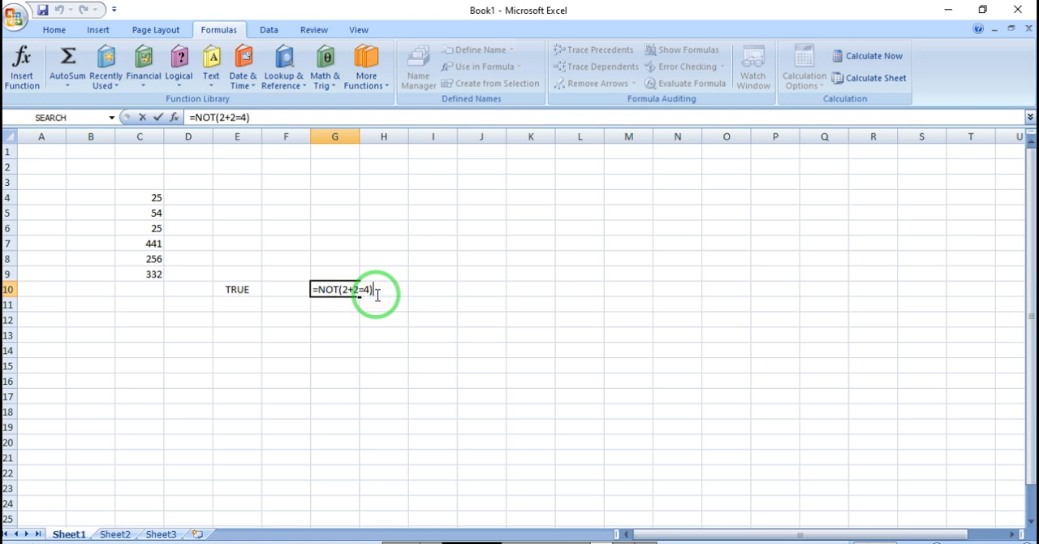
key("Return")
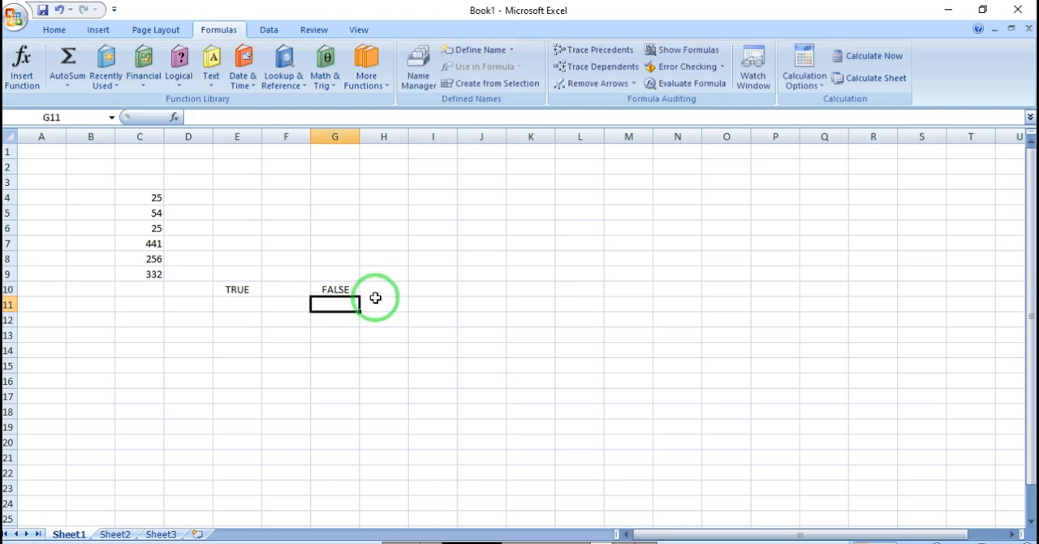
Step: Try the logical formula =OR(2+2=4) in cell F13 and clear the cell again
left_click(244, 365)
left_click(180, 81)
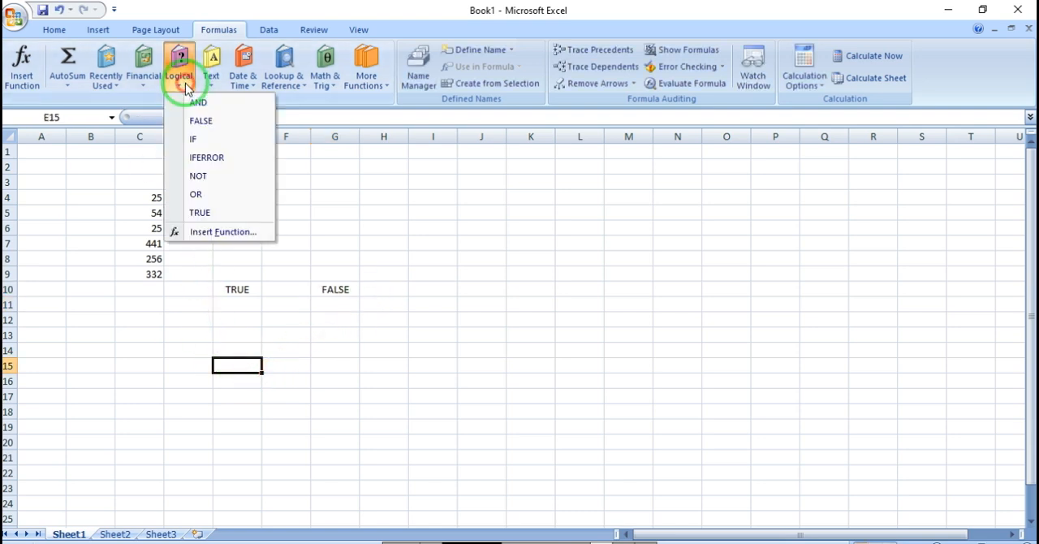
left_click(287, 335)
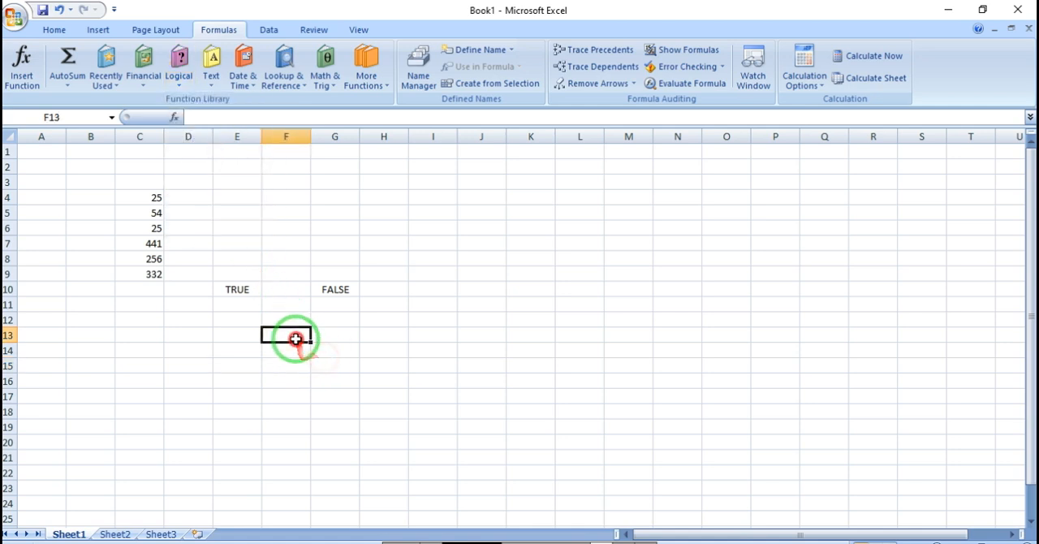
type("=")
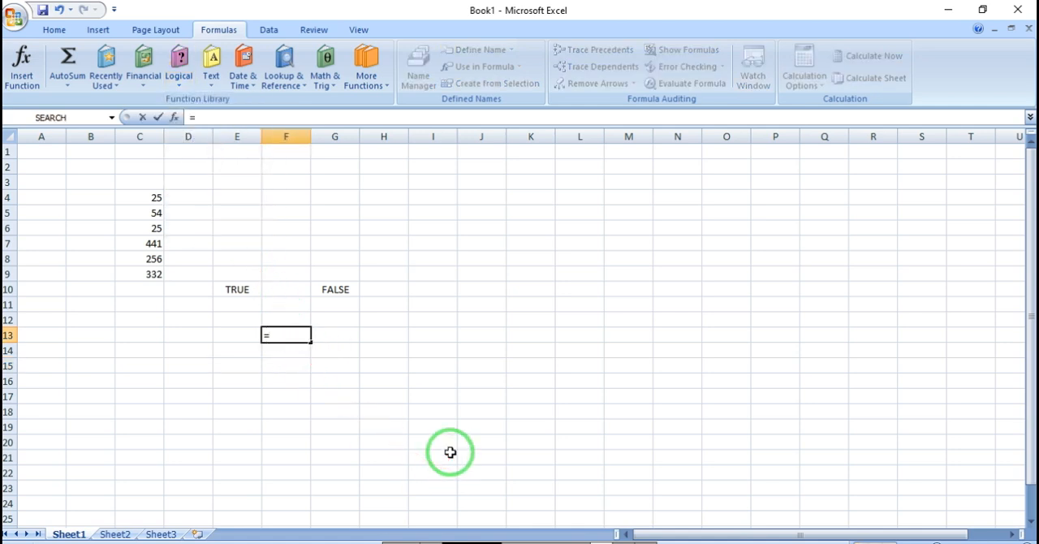
type("or")
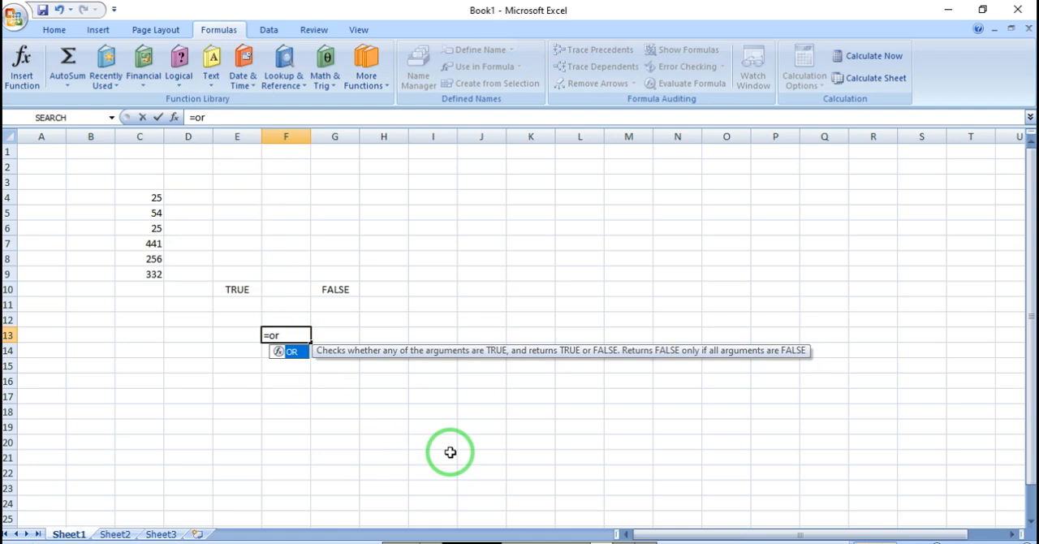
type("(")
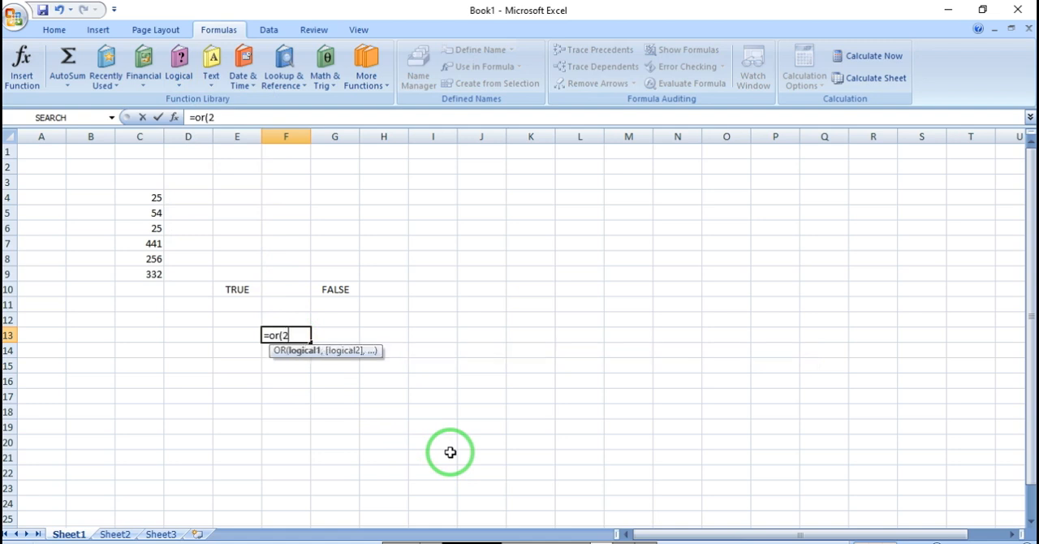
type("2+2=4)")
key("ctrl+Return")
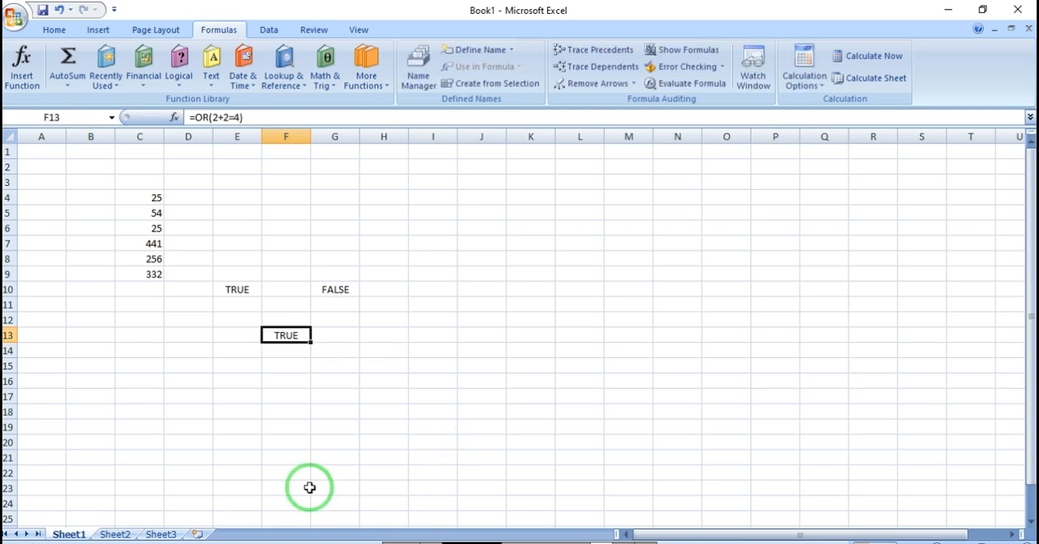
key("Delete")
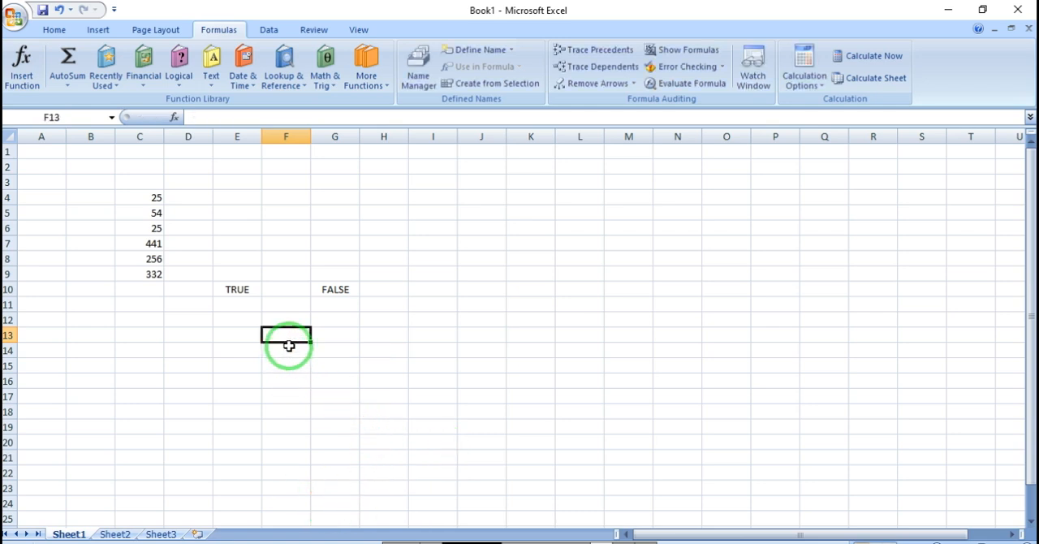
Step: Enter the formula =OR(2+2=4) in cell F13 and reselect that cell
type("=")
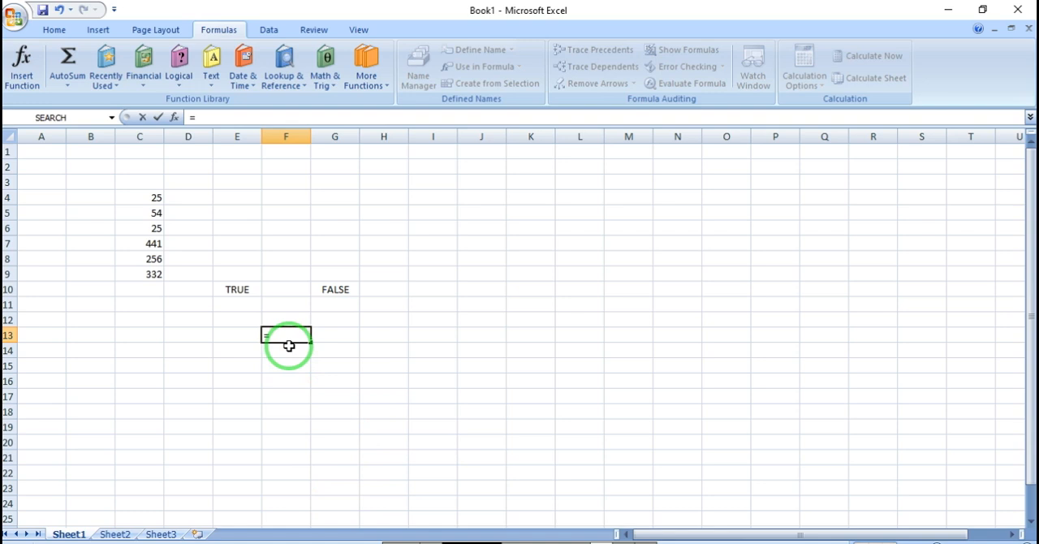
type("or(2+2=4")
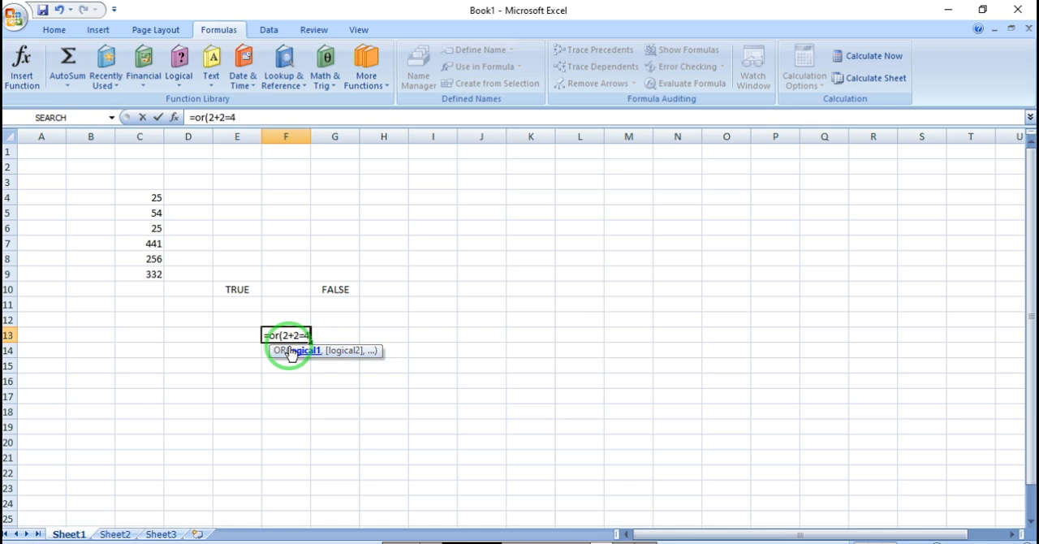
type(")")
key("Return")
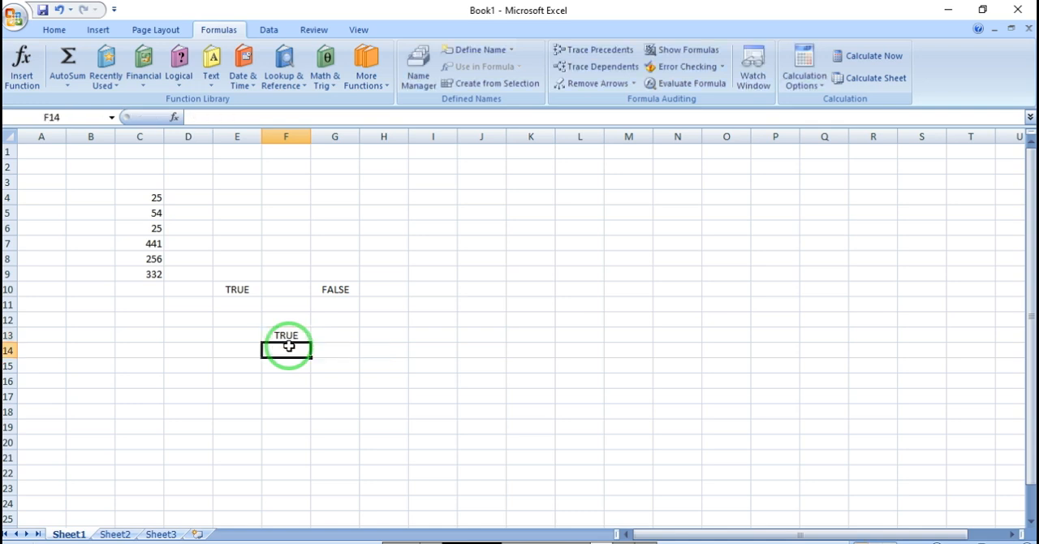
left_click(276, 336)
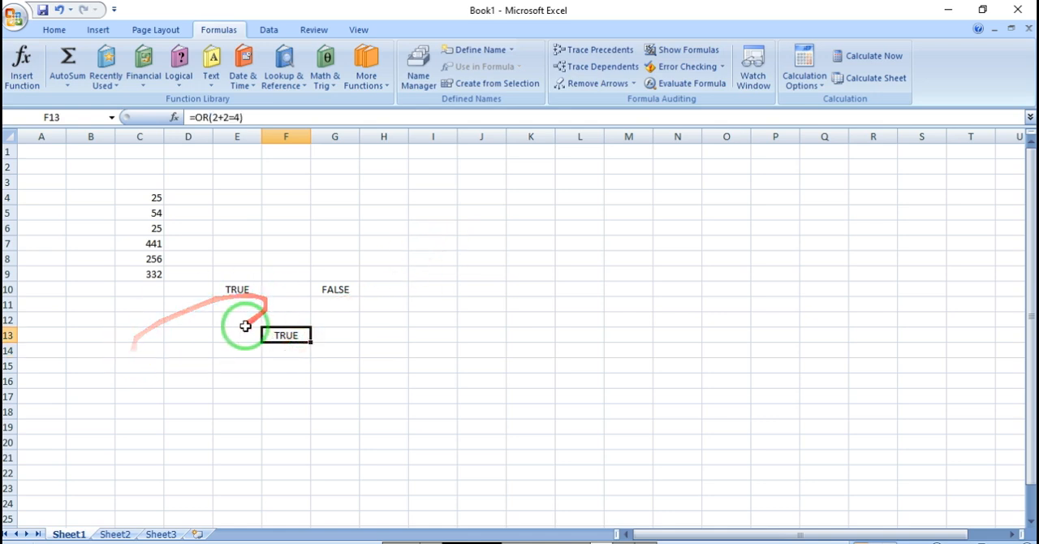
left_click(180, 68)
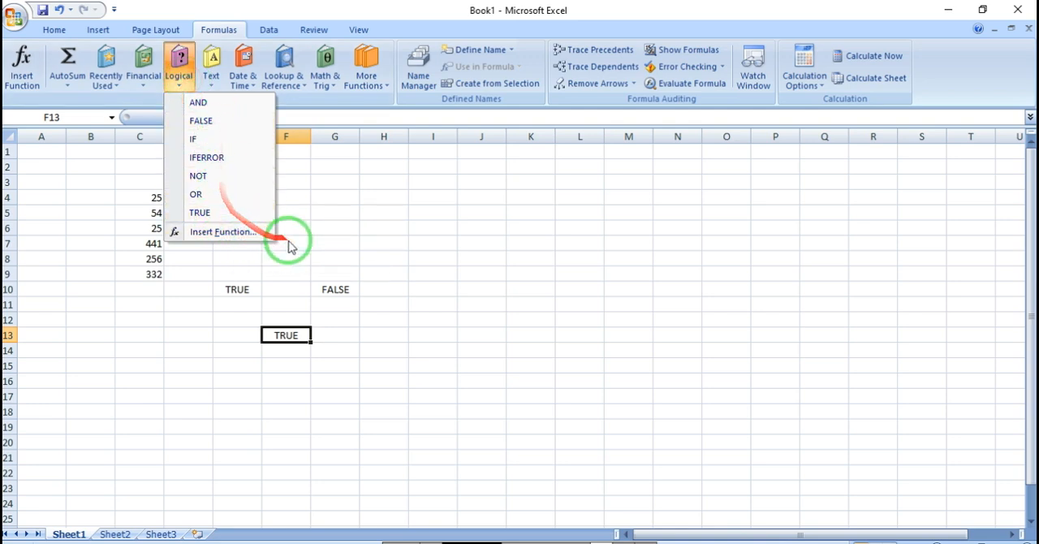
left_click(359, 284)
left_click(337, 315)
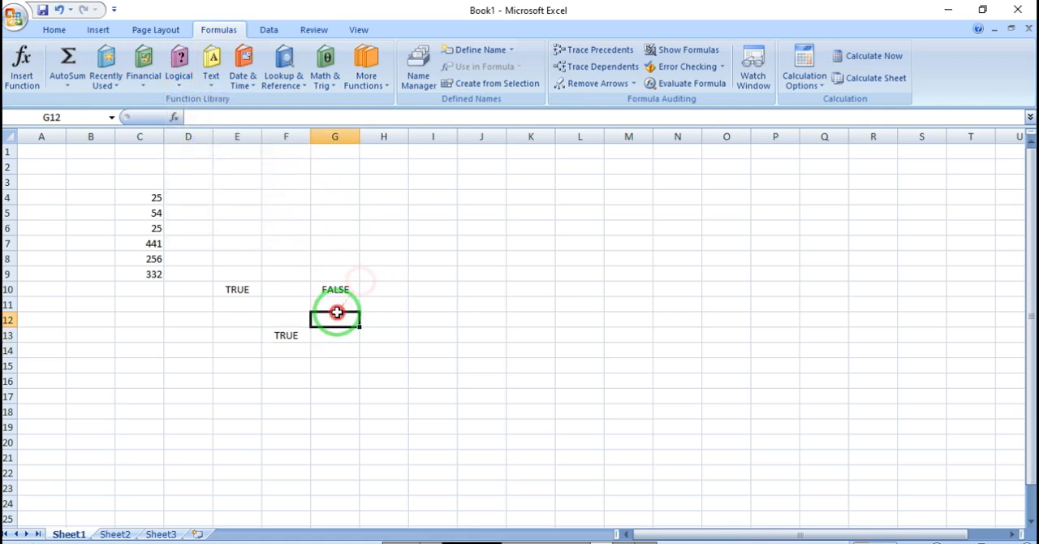
left_click_drag(194, 288, 346, 342)
left_click(341, 277)
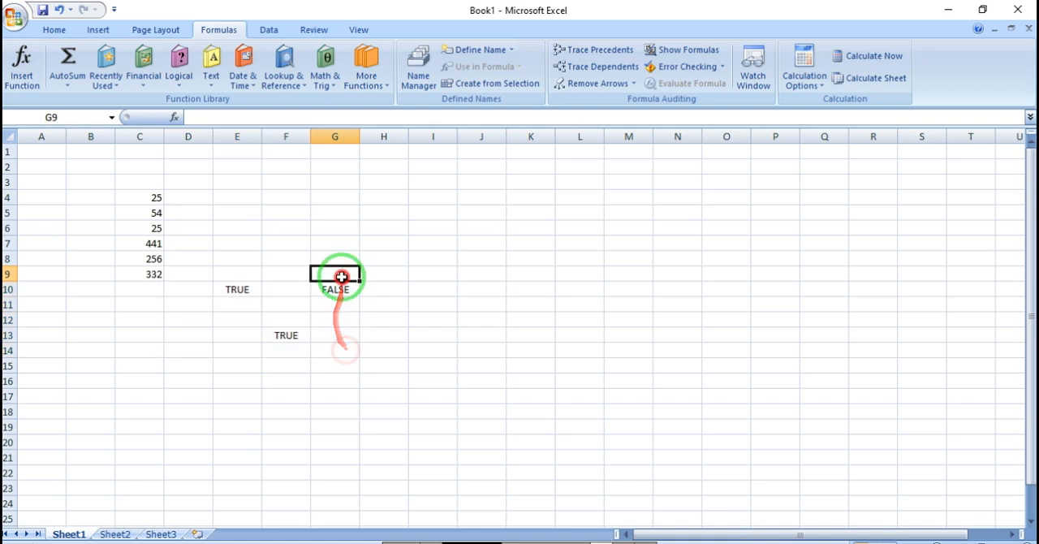
left_click(333, 287)
left_click_drag(149, 196, 153, 301)
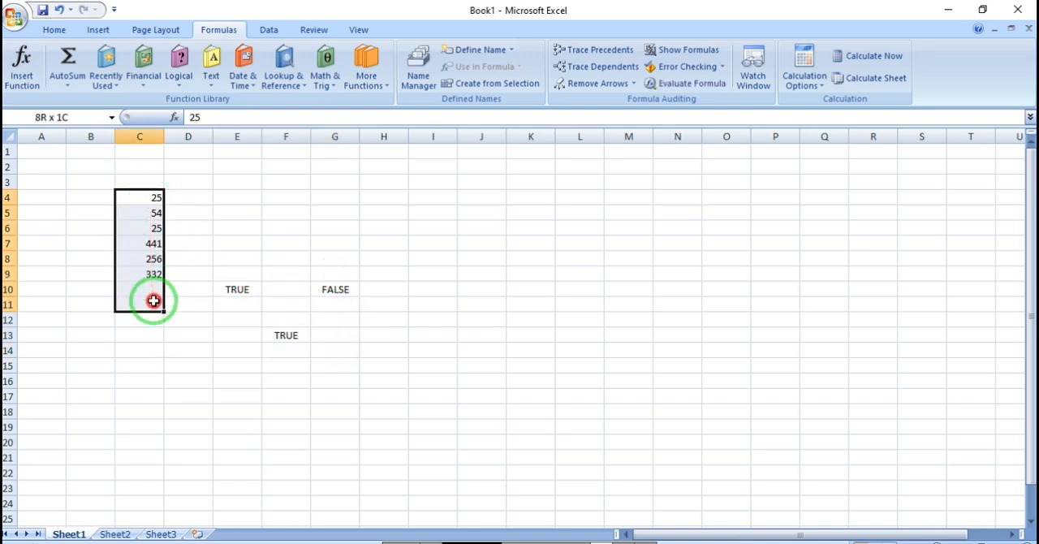
left_click(188, 273)
left_click(216, 228)
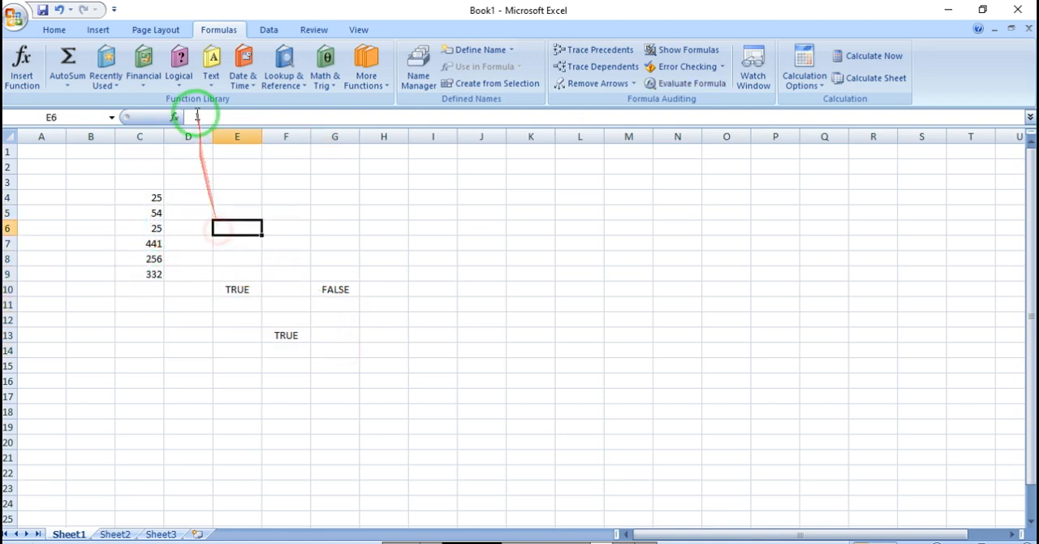
left_click(190, 176)
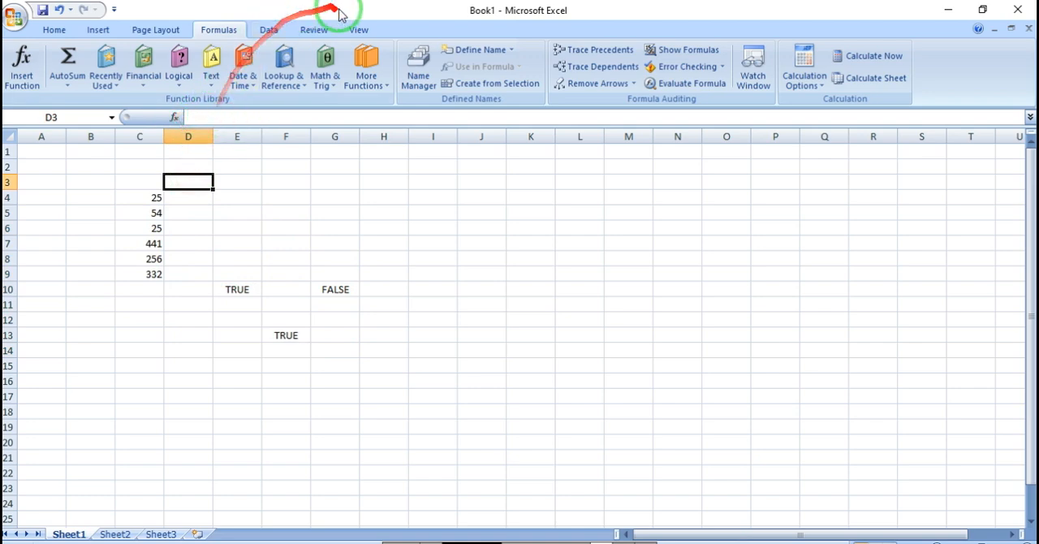
Step: Select the OR formula cell F13 and hide the formula bar above the worksheet
left_click(358, 32)
left_click(290, 51)
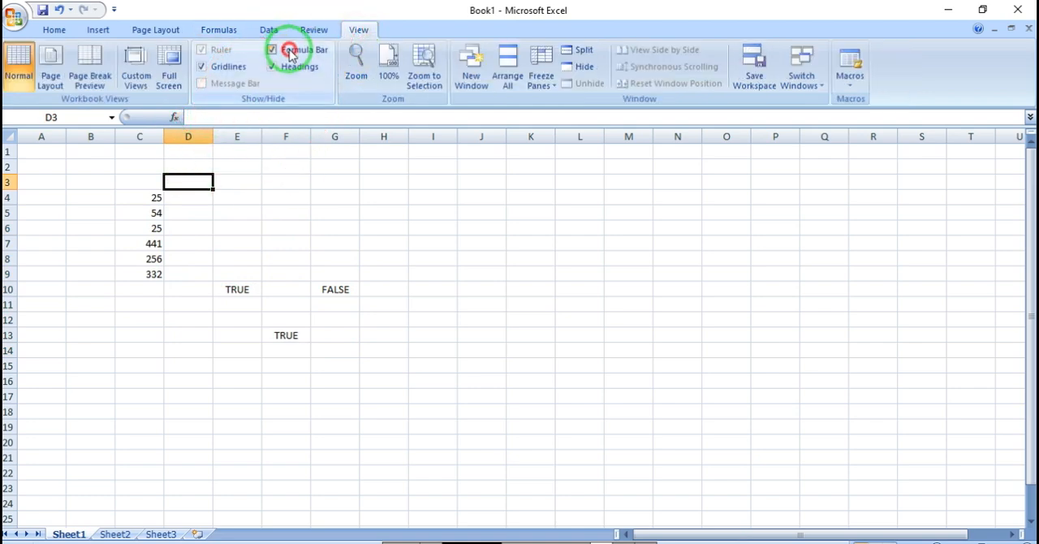
left_click(290, 51)
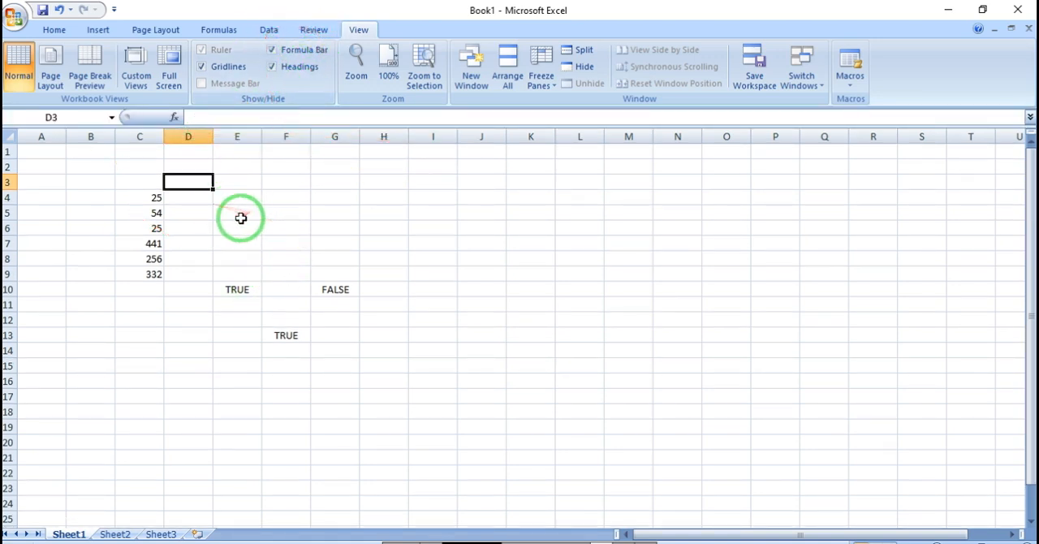
left_click(286, 337)
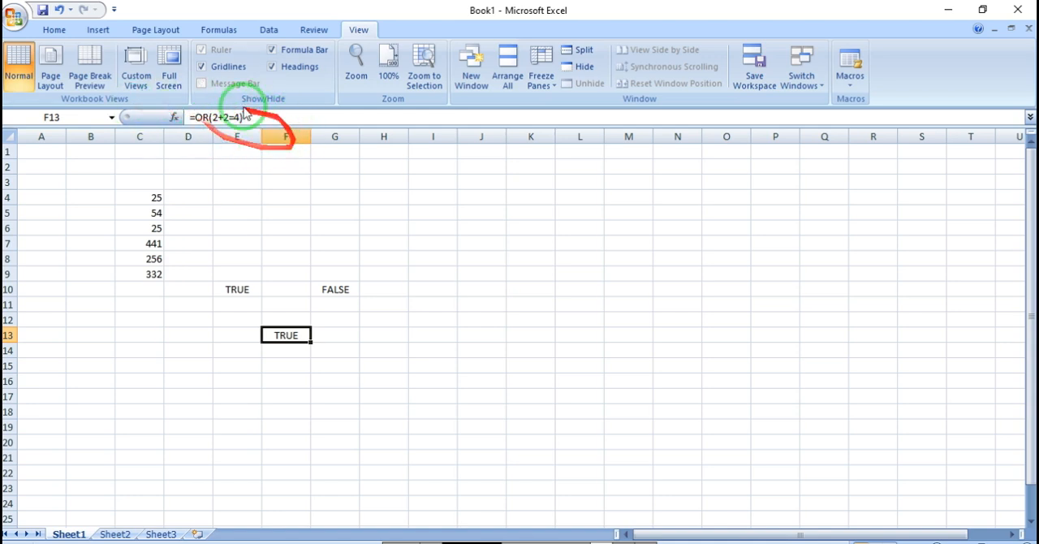
left_click(272, 50)
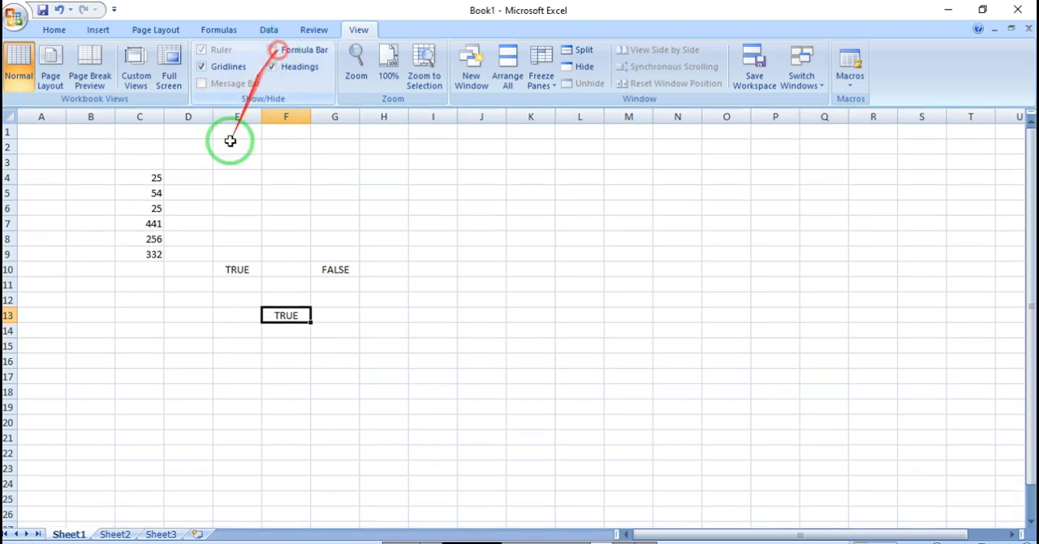
left_click(273, 225)
left_click(156, 30)
left_click(97, 30)
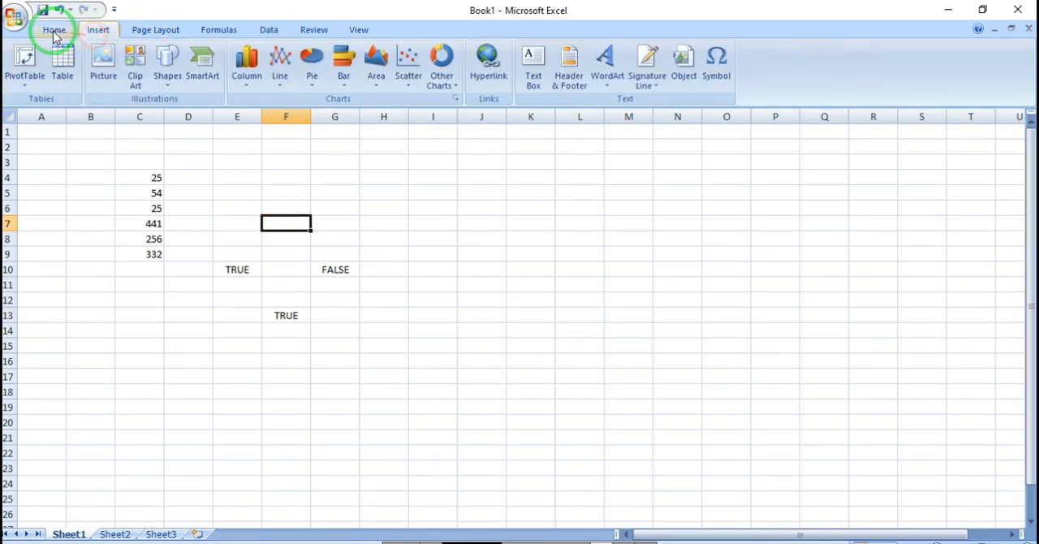
left_click(53, 30)
left_click(155, 30)
left_click(218, 30)
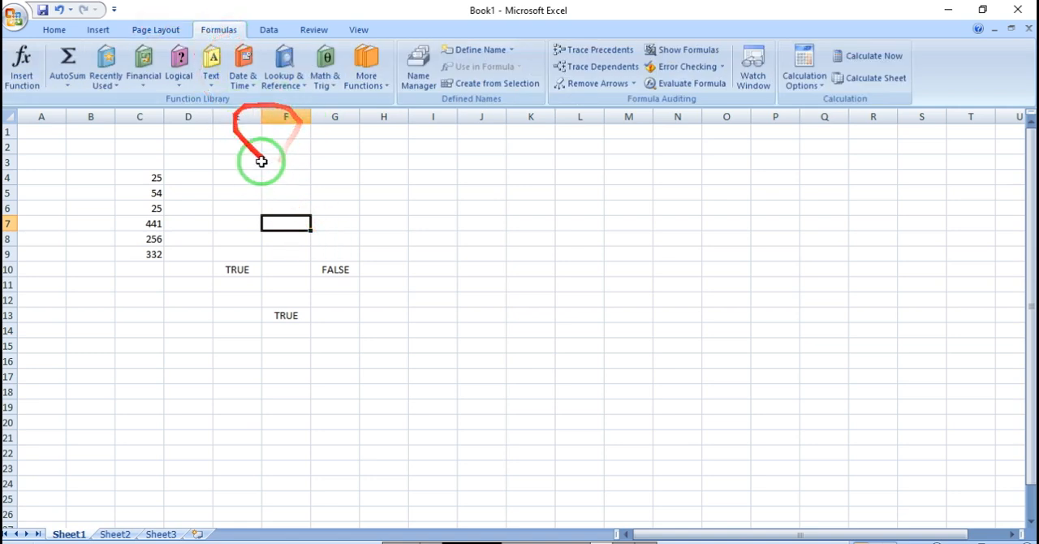
left_click(310, 31)
left_click(354, 30)
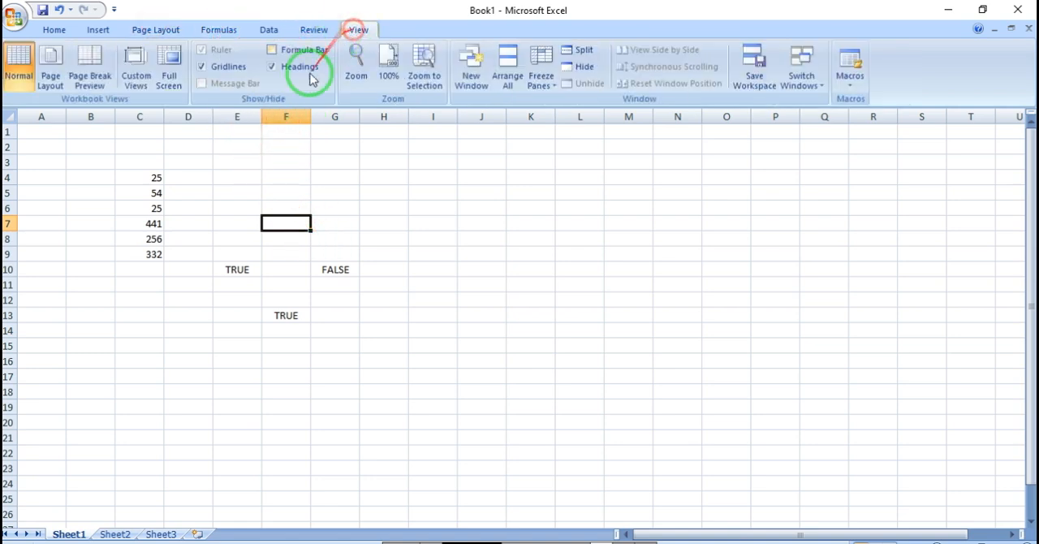
Step: Show the formula bar above the worksheet again, and toggle the row and column headings off and back on
left_click(294, 53)
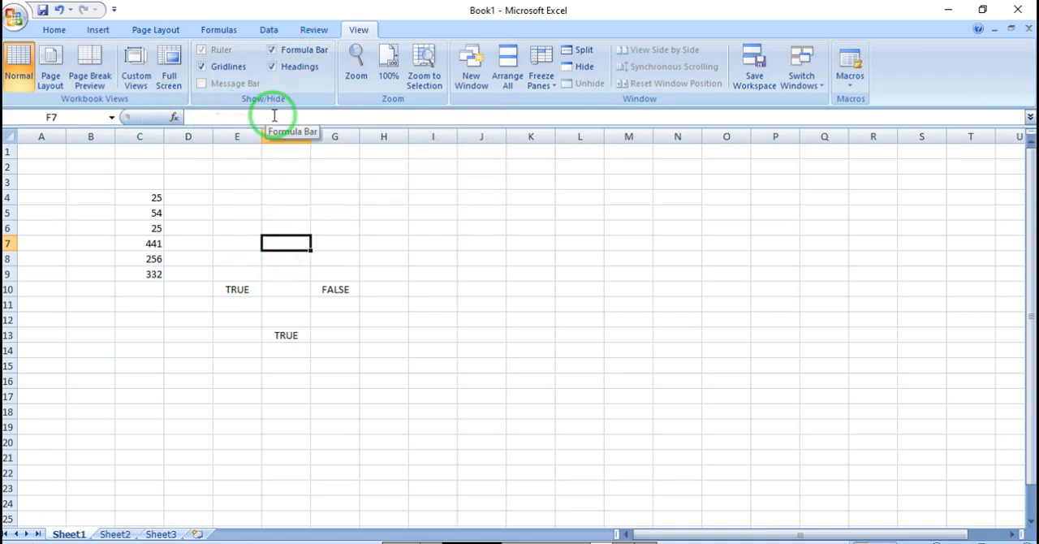
left_click(307, 196)
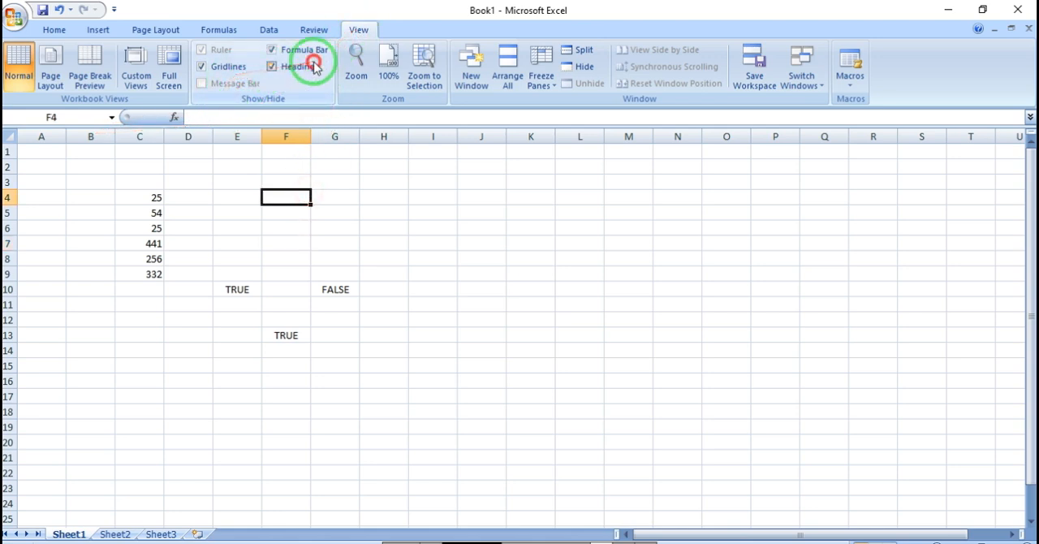
left_click(276, 67)
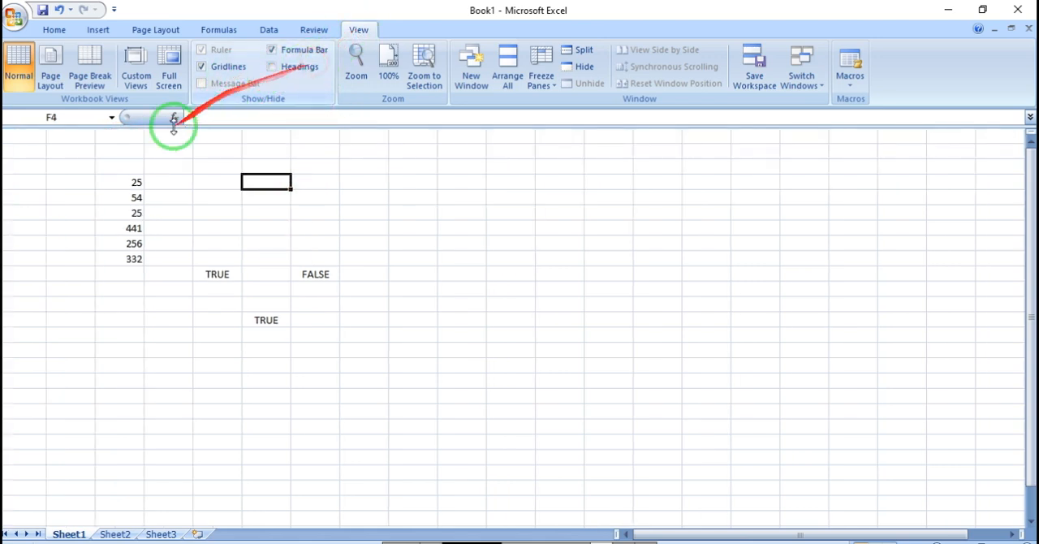
left_click(293, 66)
left_click(312, 30)
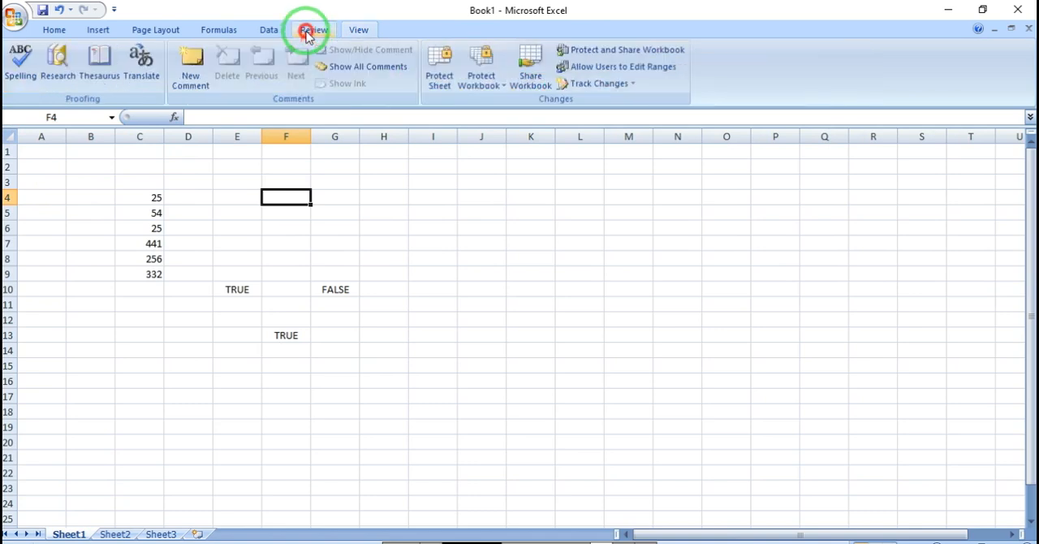
left_click(359, 29)
left_click(269, 32)
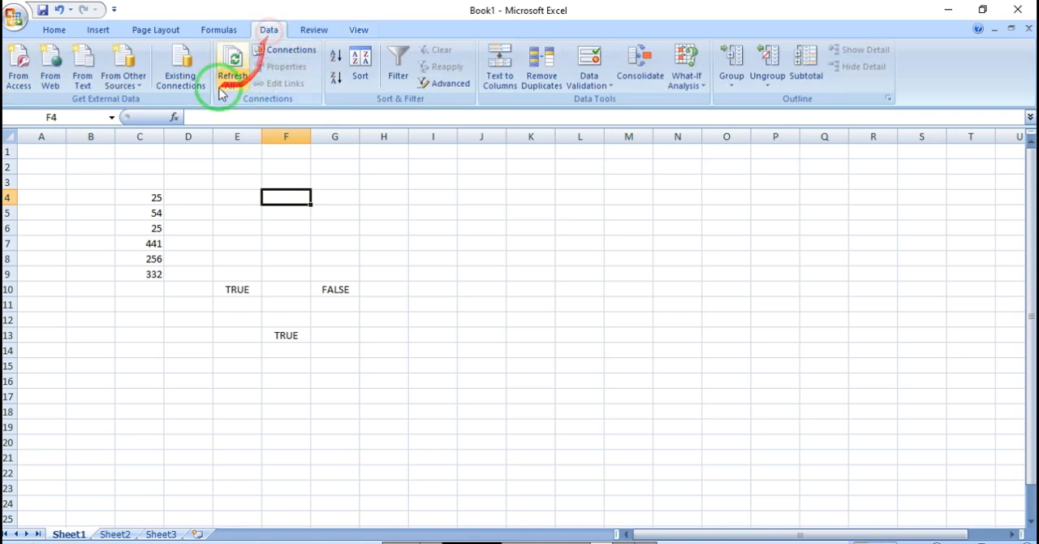
left_click(219, 30)
left_click(307, 291)
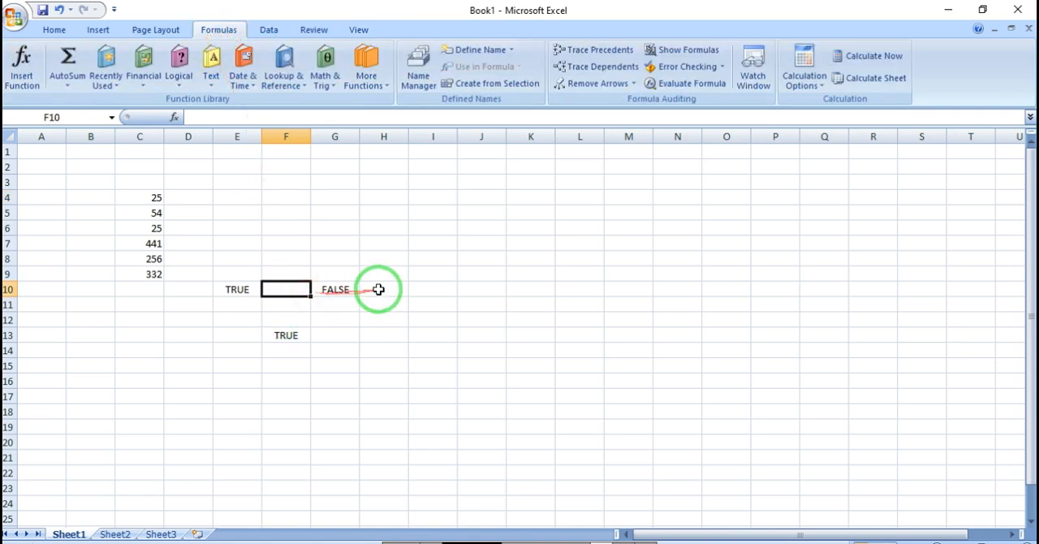
left_click(397, 270)
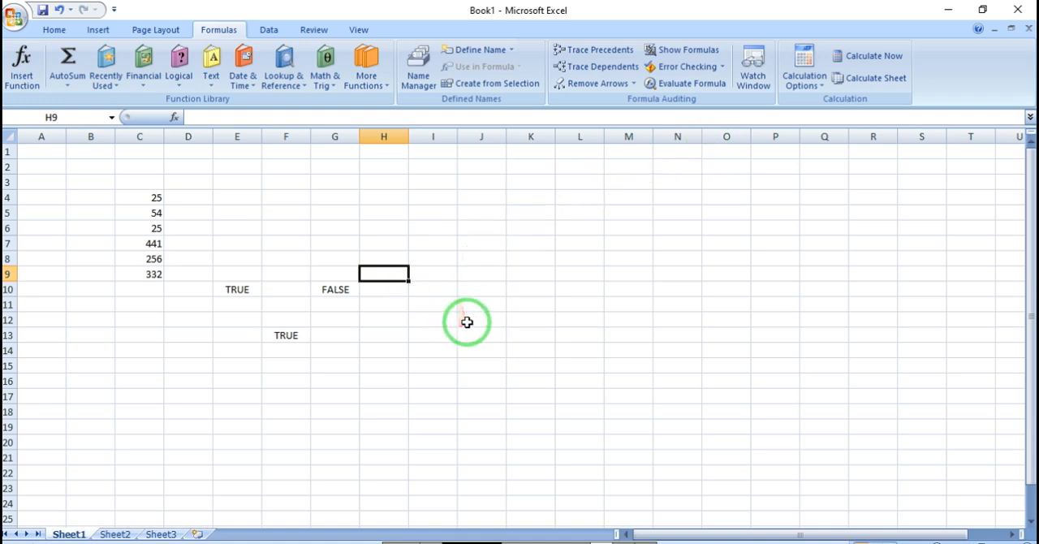
left_click(539, 292)
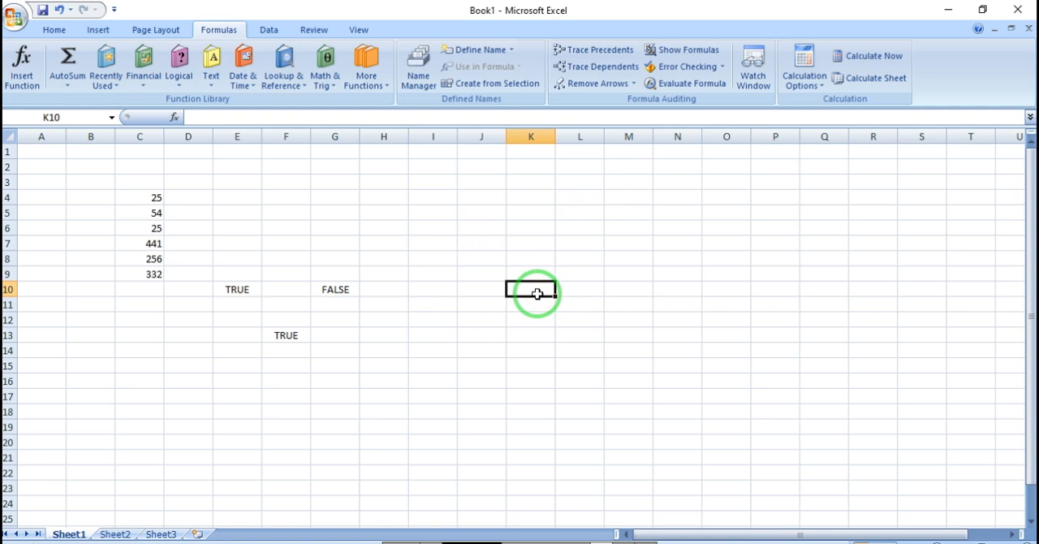
left_click(341, 334)
left_click(321, 242)
left_click(300, 334)
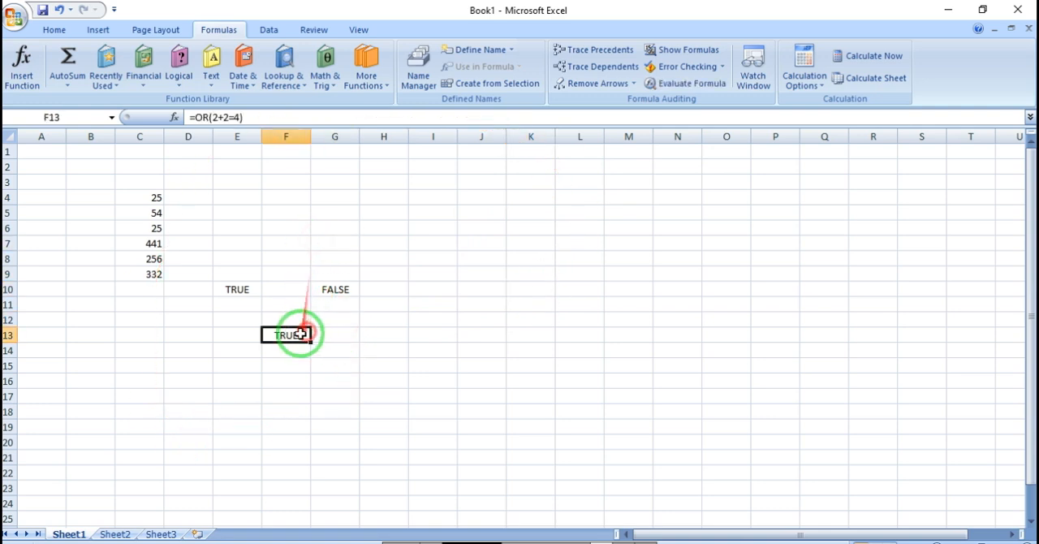
left_click(322, 252)
Step: Look through the available Text functions and Date & Time functions without inserting any of them
left_click(208, 81)
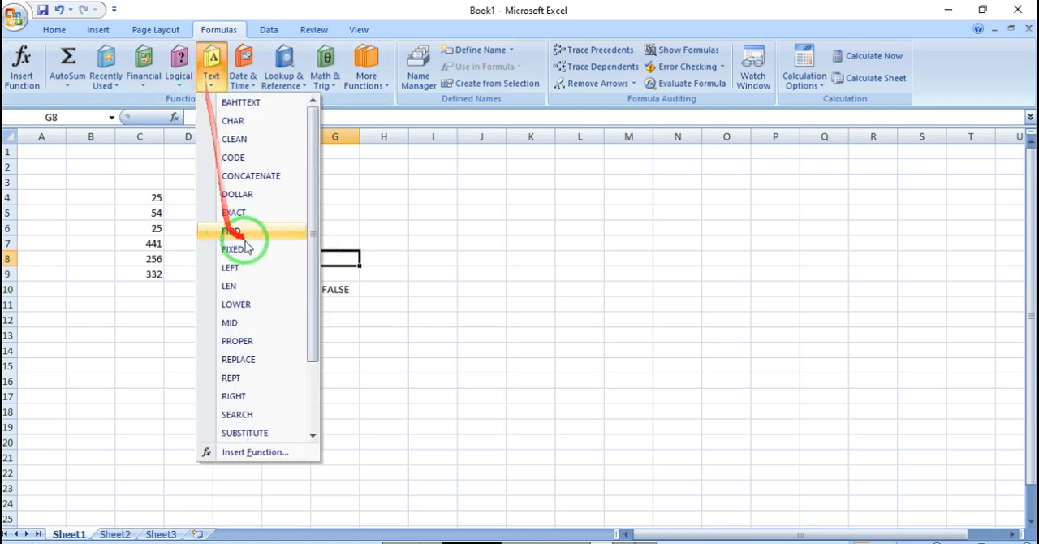
left_click(144, 353)
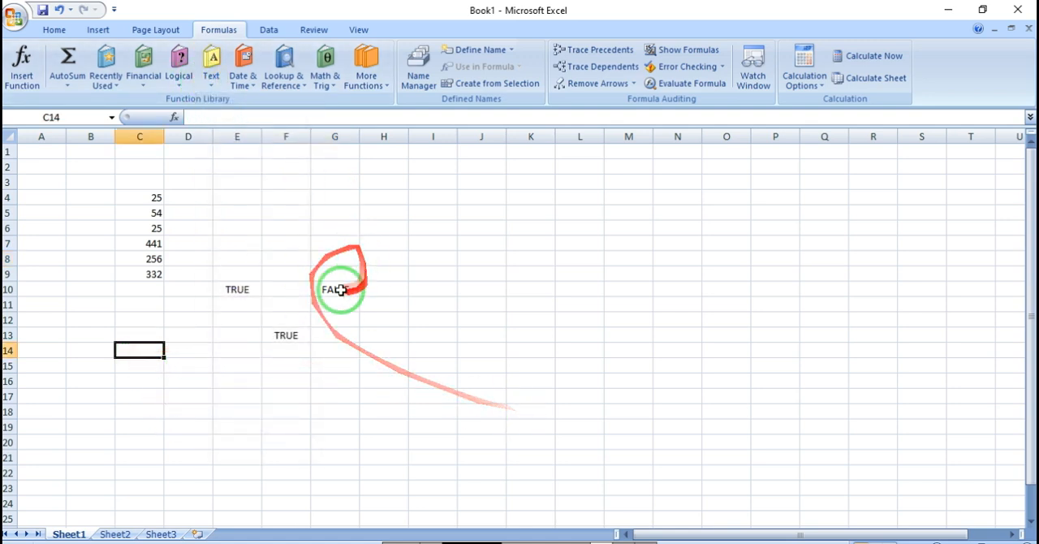
left_click(451, 271)
left_click(357, 273)
left_click(244, 84)
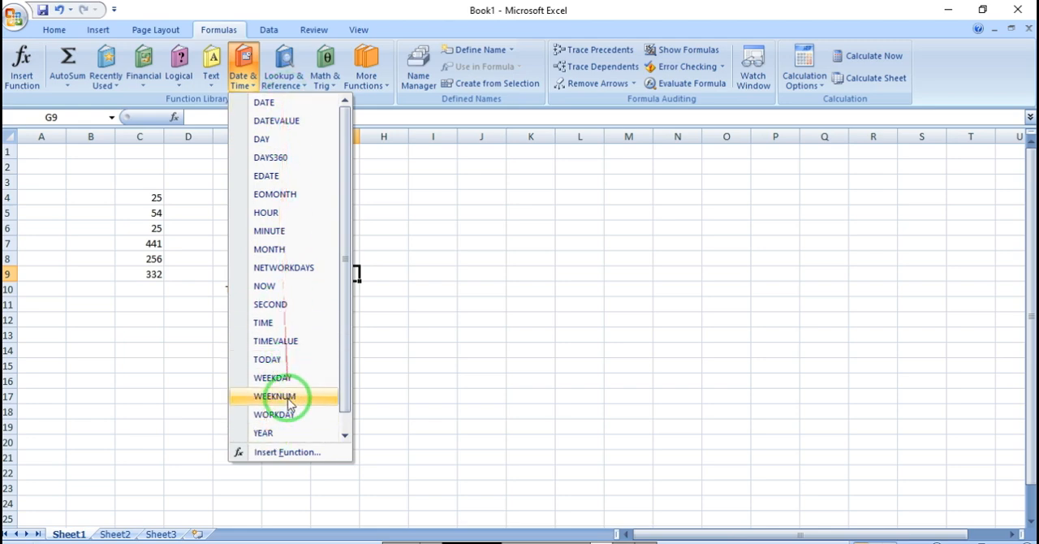
left_click(465, 294)
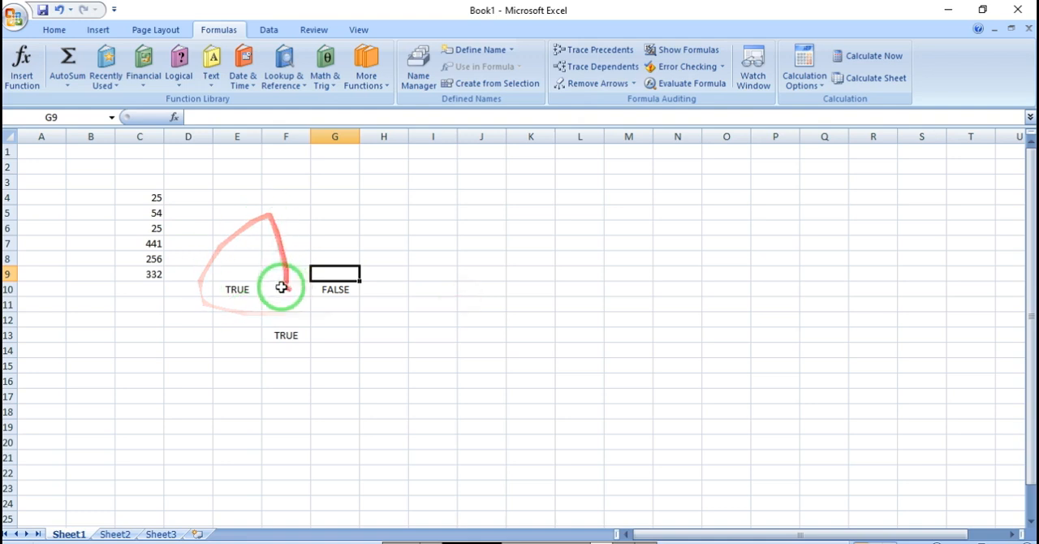
Step: View the arguments of the YEAR date function for cell G9 and dismiss them without inserting the function
left_click(243, 61)
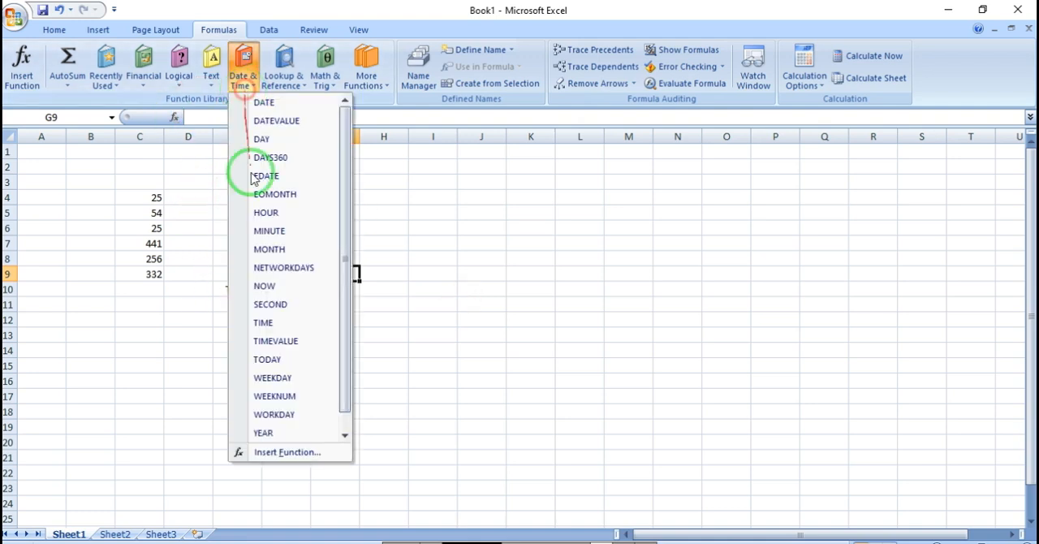
left_click(276, 431)
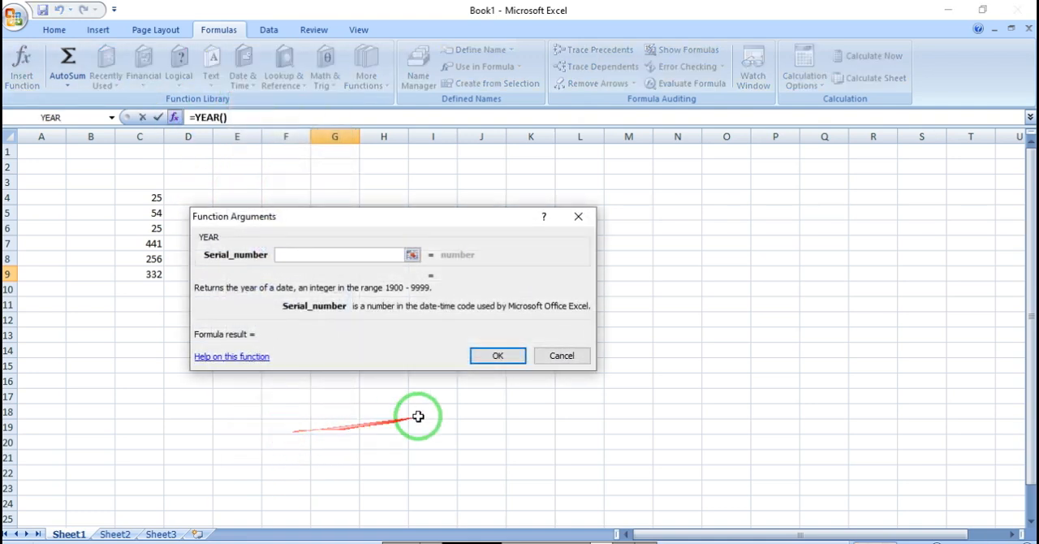
left_click(561, 361)
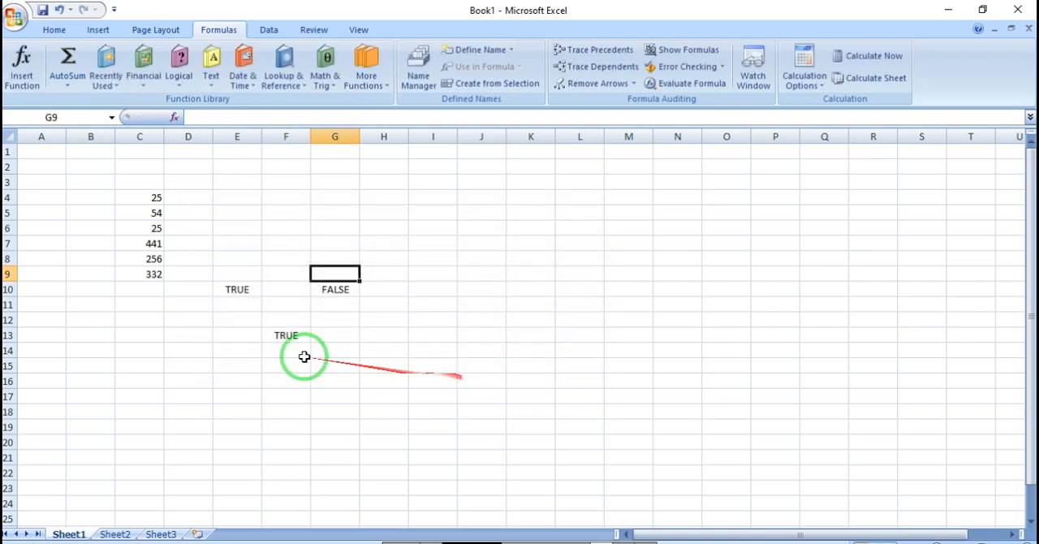
left_click(243, 335)
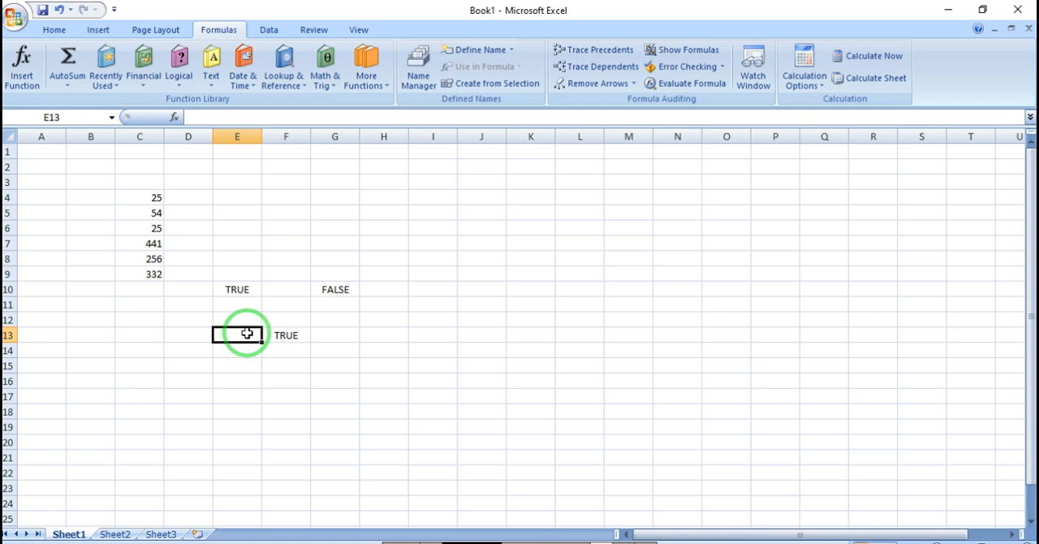
left_click(446, 292)
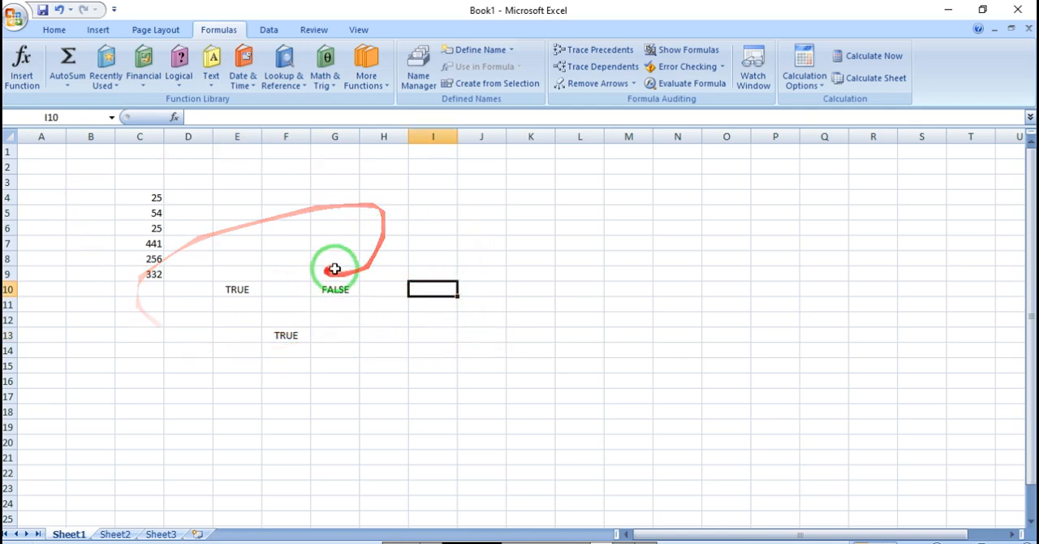